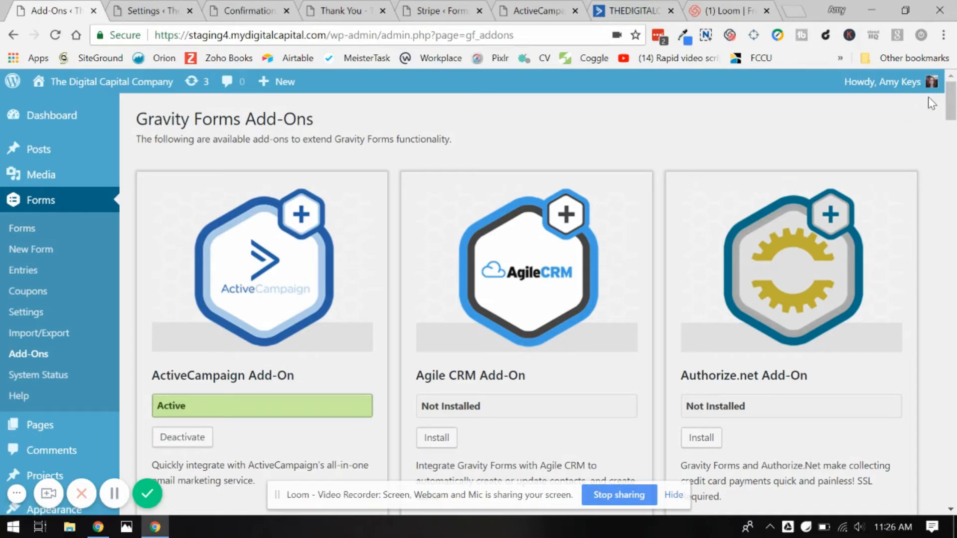
Look through the Gravity Forms add-ons list to check which add-ons are active, such as ActiveCampaign and Zapier.
{"action": "mouse_move", "coordinate": [953, 103]}
{"action": "left_mouse_down"}
{"action": "mouse_move", "coordinate": [943, 343]}
{"action": "mouse_move", "coordinate": [952, 481]}
{"action": "left_mouse_up"}
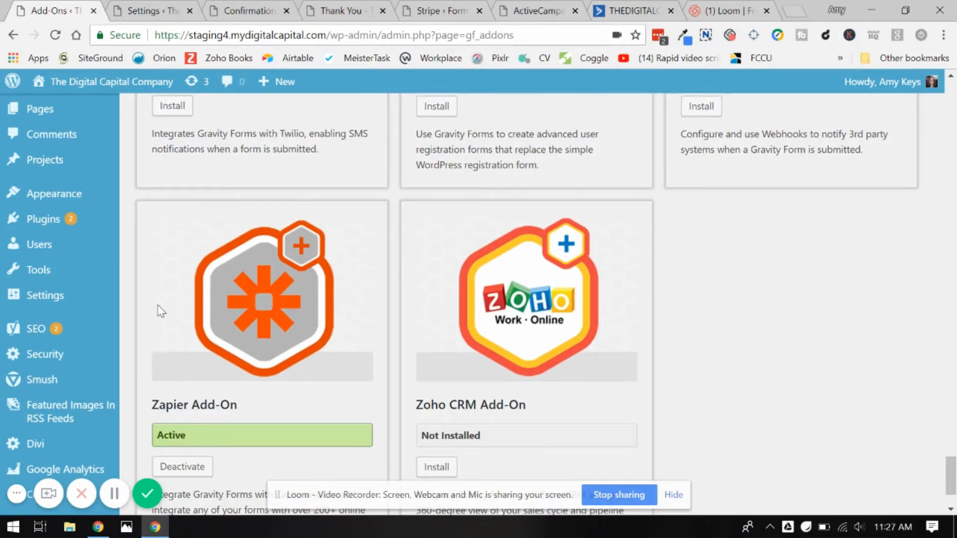
{"action": "scroll", "coordinate": [184, 250], "scroll_direction": "up", "scroll_amount": 20}
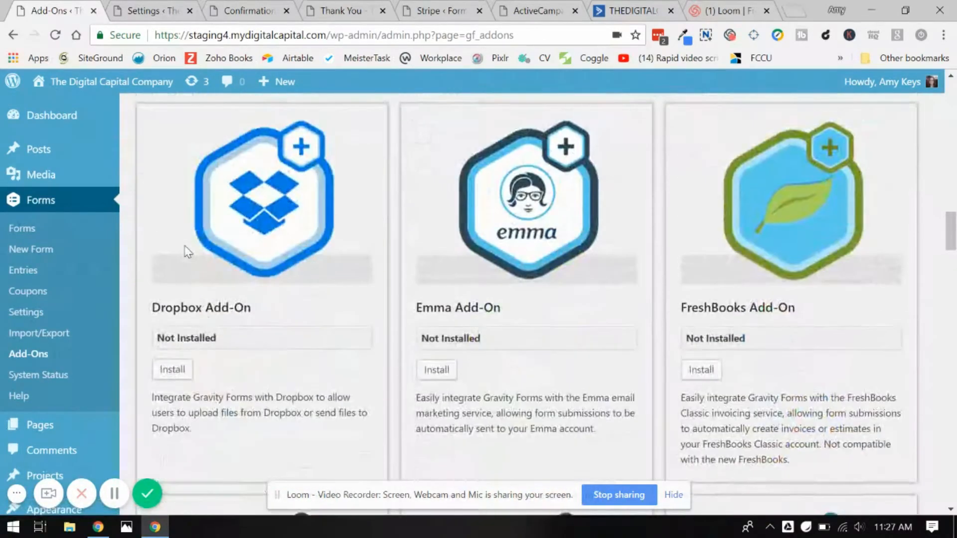
{"action": "scroll", "coordinate": [185, 251], "scroll_direction": "up", "scroll_amount": 6}
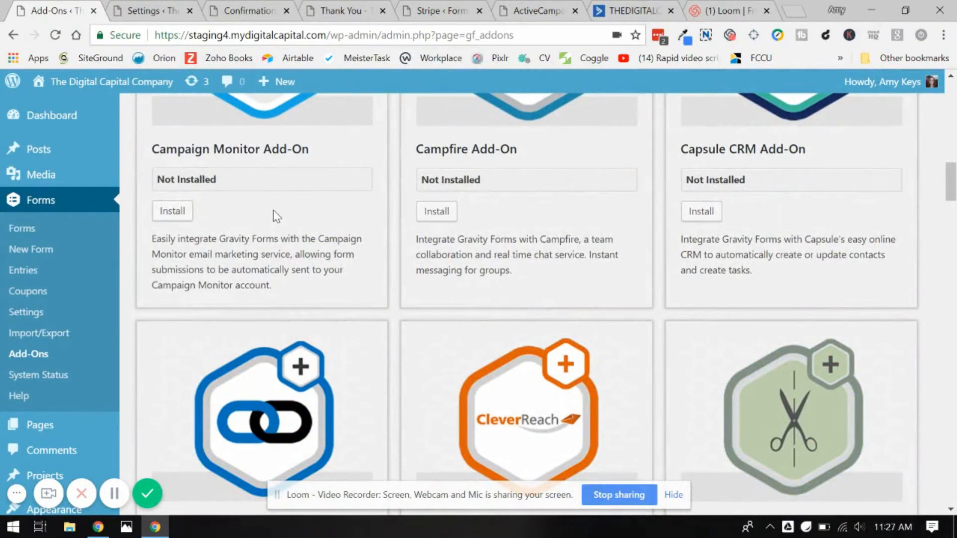
{"action": "scroll", "coordinate": [273, 210], "scroll_direction": "up", "scroll_amount": 8}
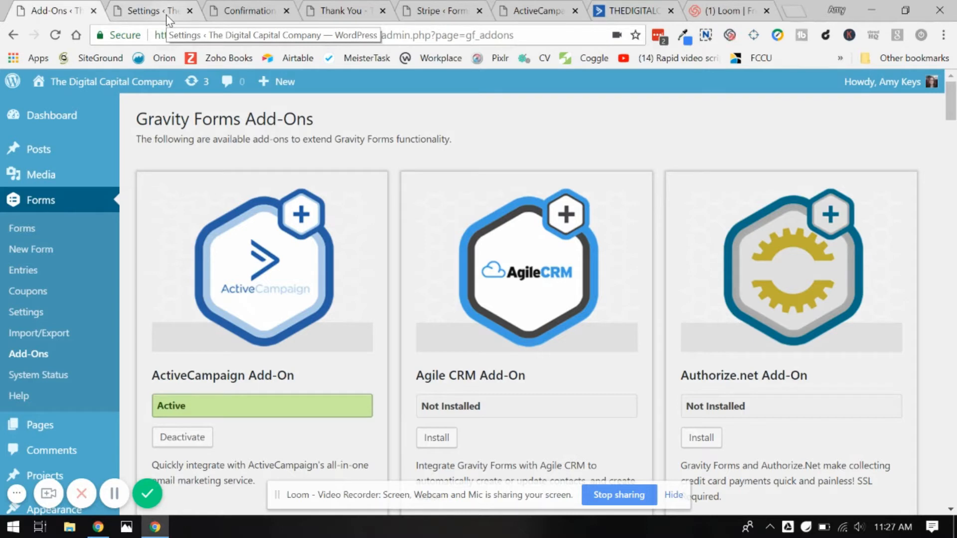
Examine the Awesome Download form's name, email, product and credit card fields in the form editor.
{"action": "left_click", "coordinate": [167, 18]}
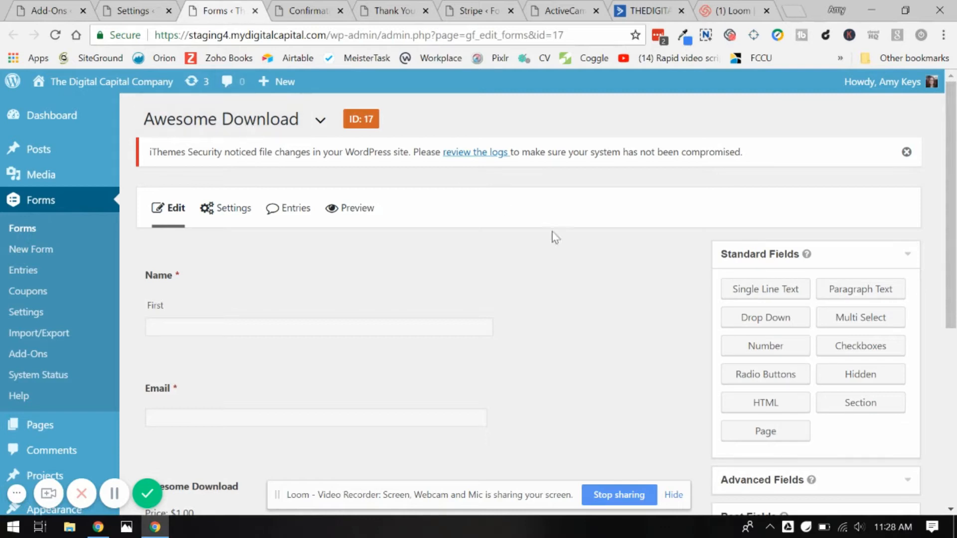
{"action": "scroll", "coordinate": [571, 253], "scroll_direction": "down", "scroll_amount": 2}
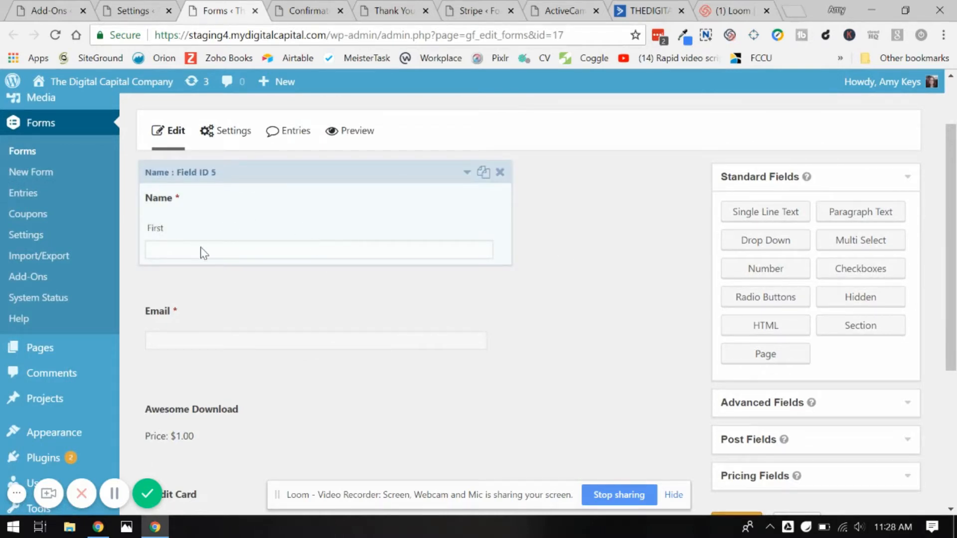
{"action": "scroll", "coordinate": [388, 258], "scroll_direction": "down", "scroll_amount": 1}
{"action": "scroll", "coordinate": [388, 258], "scroll_direction": "down", "scroll_amount": 2}
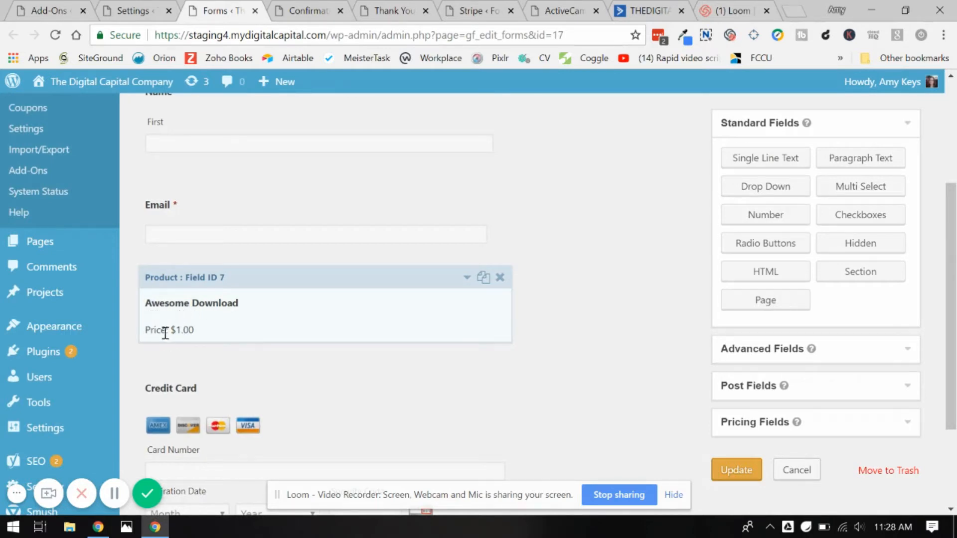
{"action": "scroll", "coordinate": [297, 339], "scroll_direction": "down", "scroll_amount": 3}
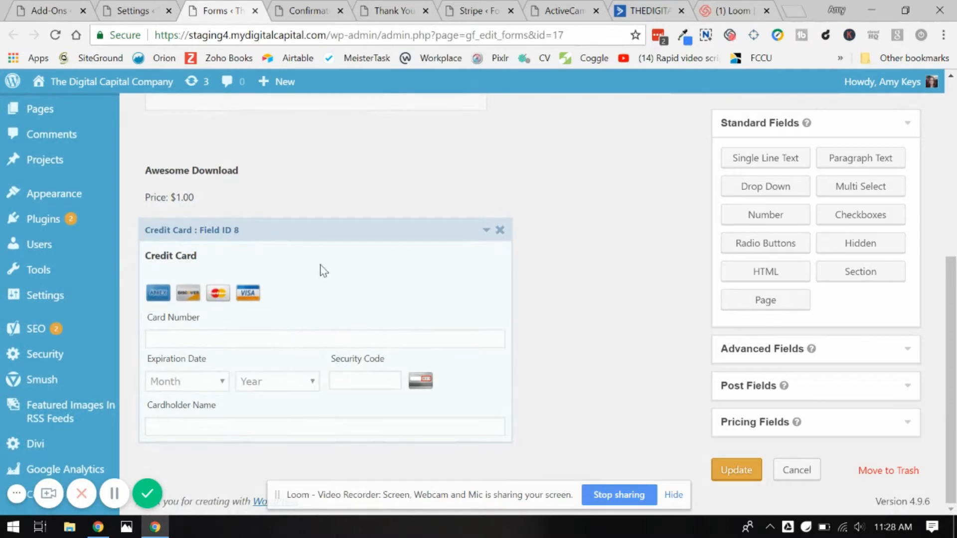
{"action": "left_click_drag", "start_coordinate": [323, 271], "coordinate": [365, 235]}
{"action": "scroll", "coordinate": [411, 272], "scroll_direction": "up", "scroll_amount": 6}
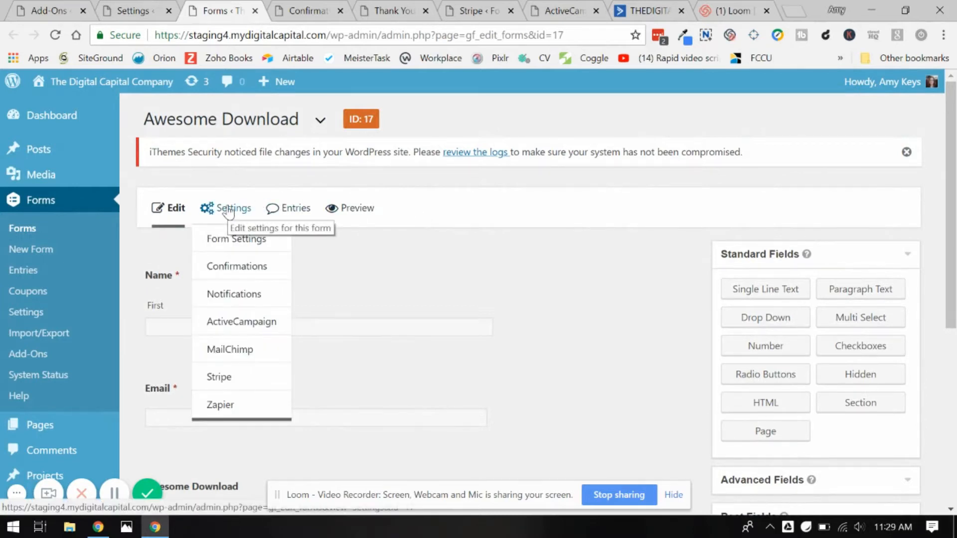
Create a new Stripe feed for the Awesome Download form and name it "Awesome Download to Stripe".
{"action": "left_click", "coordinate": [471, 10]}
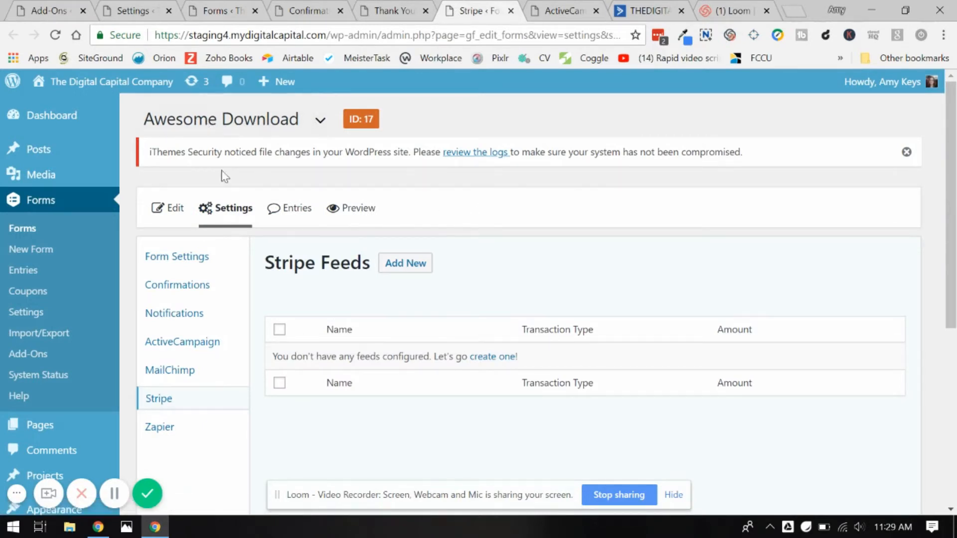
{"action": "mouse_move", "coordinate": [227, 212]}
{"action": "scroll", "coordinate": [360, 286], "scroll_direction": "down", "scroll_amount": 1}
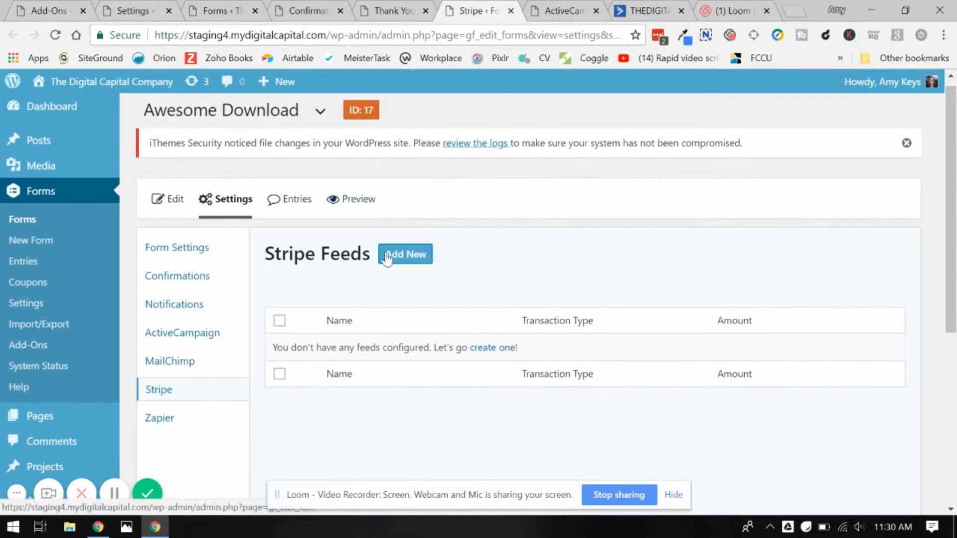
{"action": "left_click", "coordinate": [484, 348]}
{"action": "left_click", "coordinate": [498, 303]}
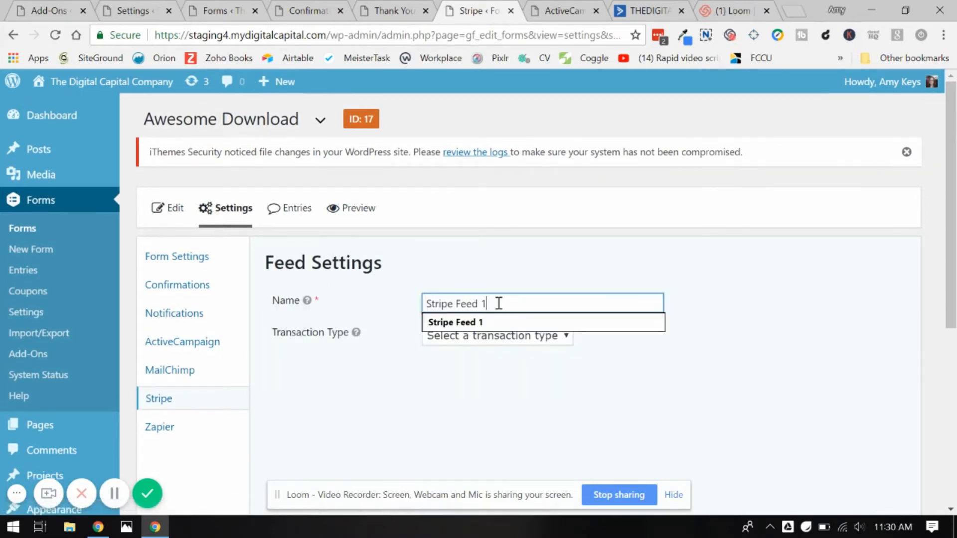
{"action": "triple_click", "coordinate": [499, 303]}
{"action": "type", "text": "Awesom"}
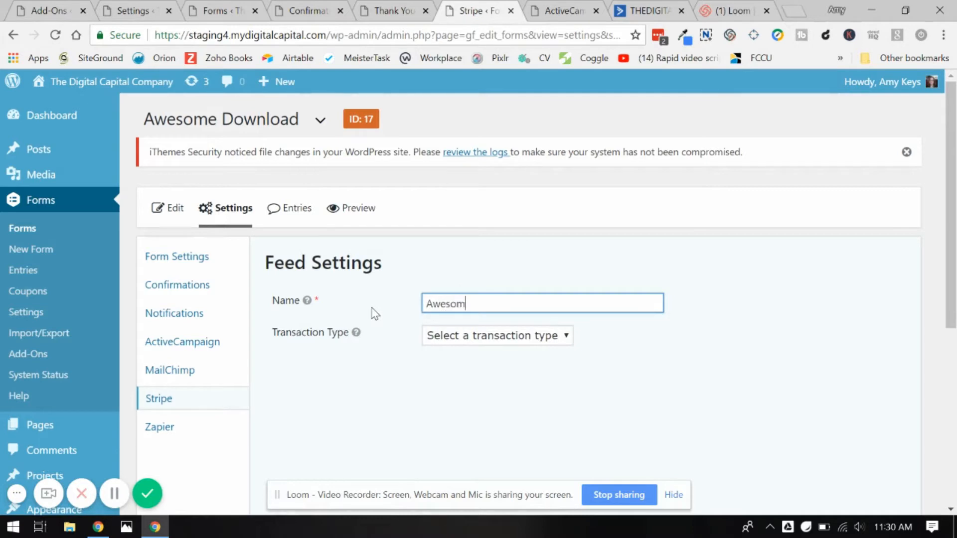
{"action": "type", "text": "e Download to Stripe"}
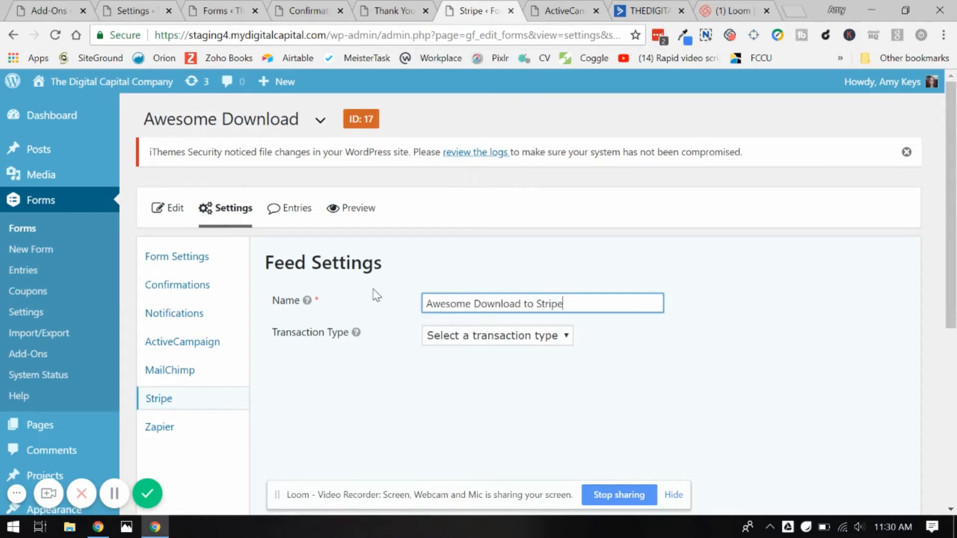
Set the Stripe feed's transaction type to Products and Services and its payment amount to Form Total.
{"action": "scroll", "coordinate": [373, 294], "scroll_direction": "down", "scroll_amount": 2}
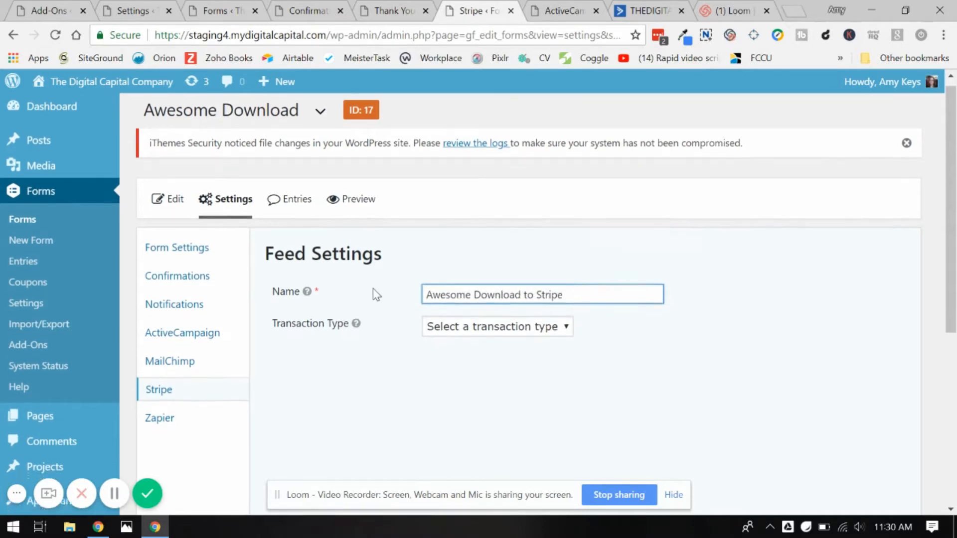
{"action": "left_click", "coordinate": [497, 269]}
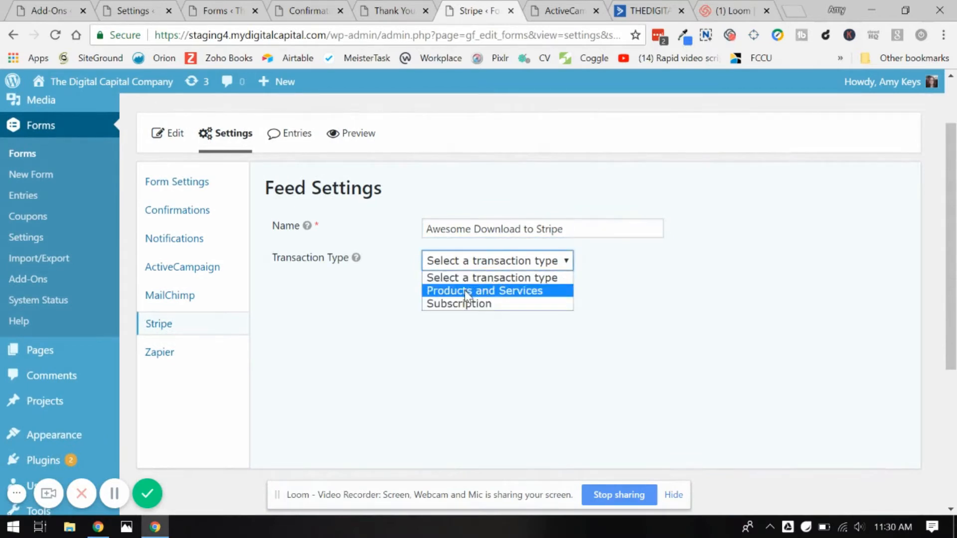
{"action": "left_click", "coordinate": [438, 291]}
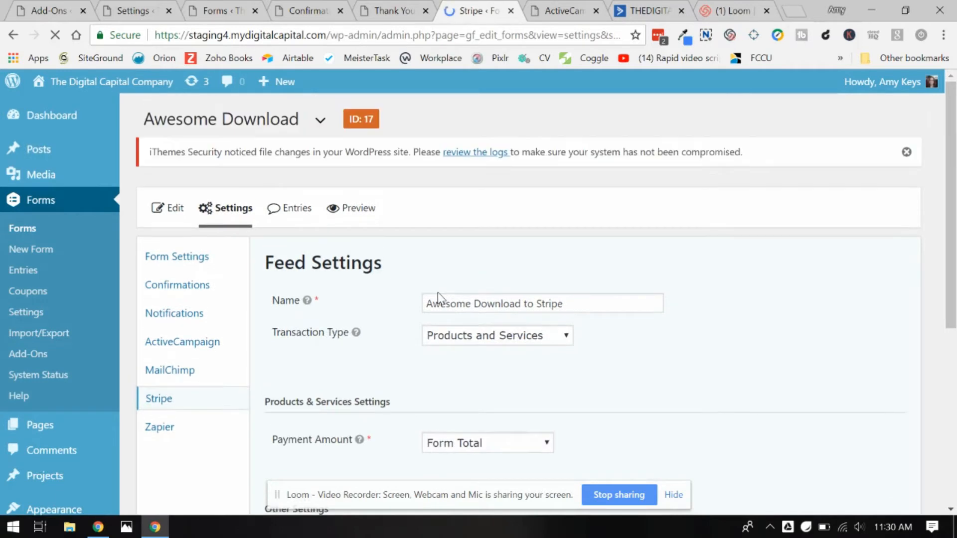
{"action": "scroll", "coordinate": [612, 349], "scroll_direction": "down", "scroll_amount": 4}
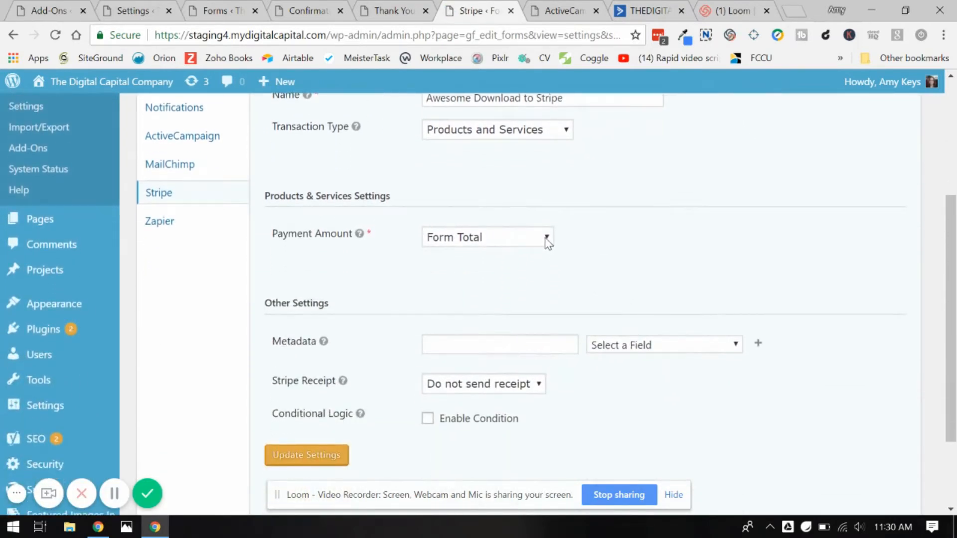
{"action": "left_click", "coordinate": [515, 244]}
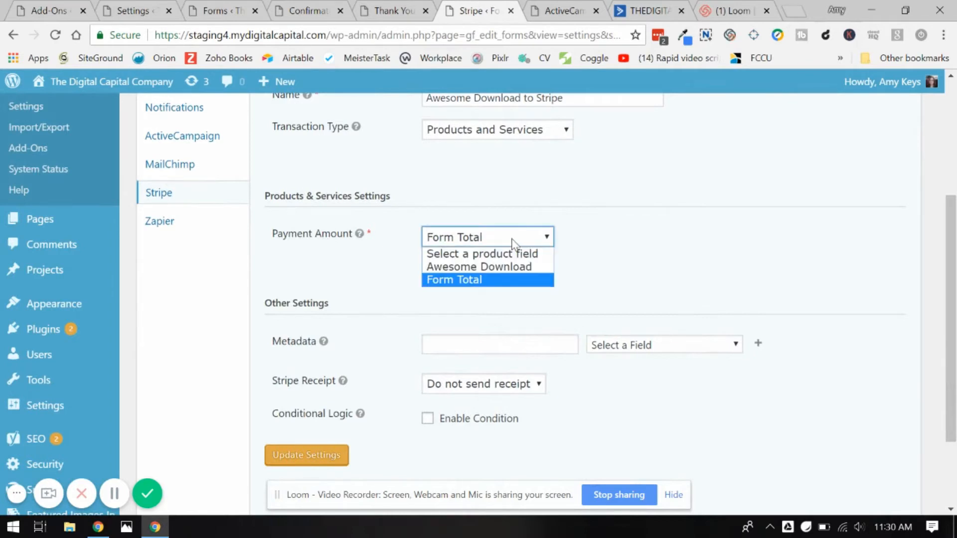
{"action": "left_click", "coordinate": [455, 280]}
Add a metadata entry labelled "Email" to the Stripe feed and map it to the form's Email field.
{"action": "scroll", "coordinate": [449, 324], "scroll_direction": "down", "scroll_amount": 3}
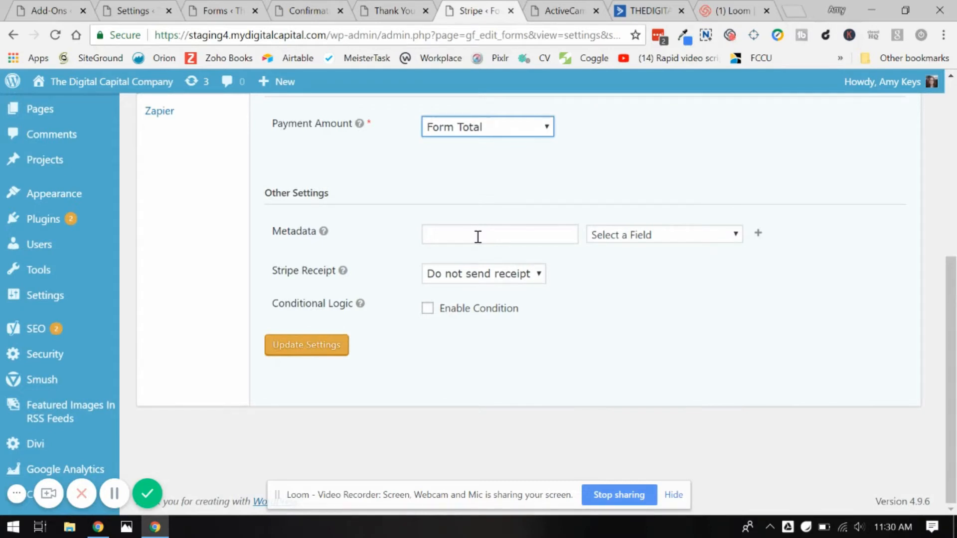
{"action": "left_click", "coordinate": [693, 236]}
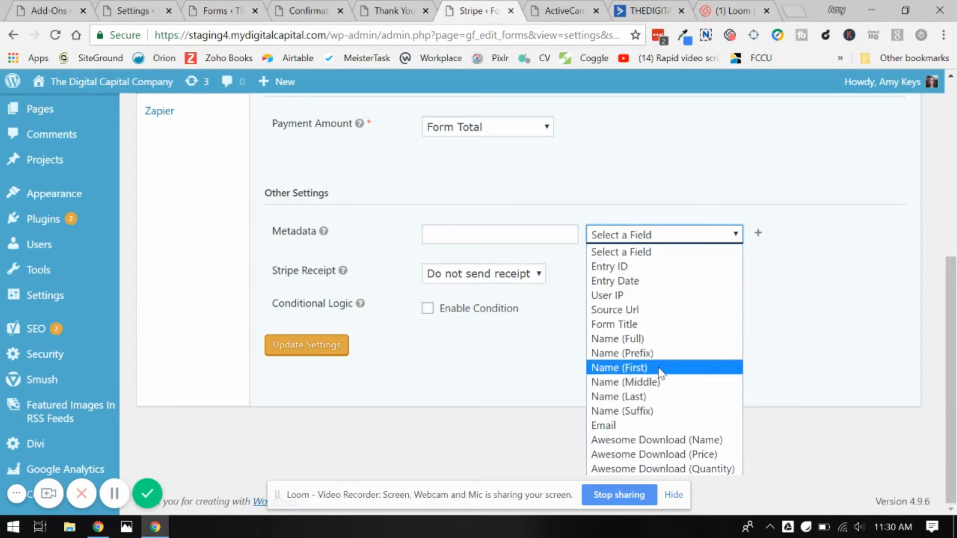
{"action": "left_click", "coordinate": [606, 425]}
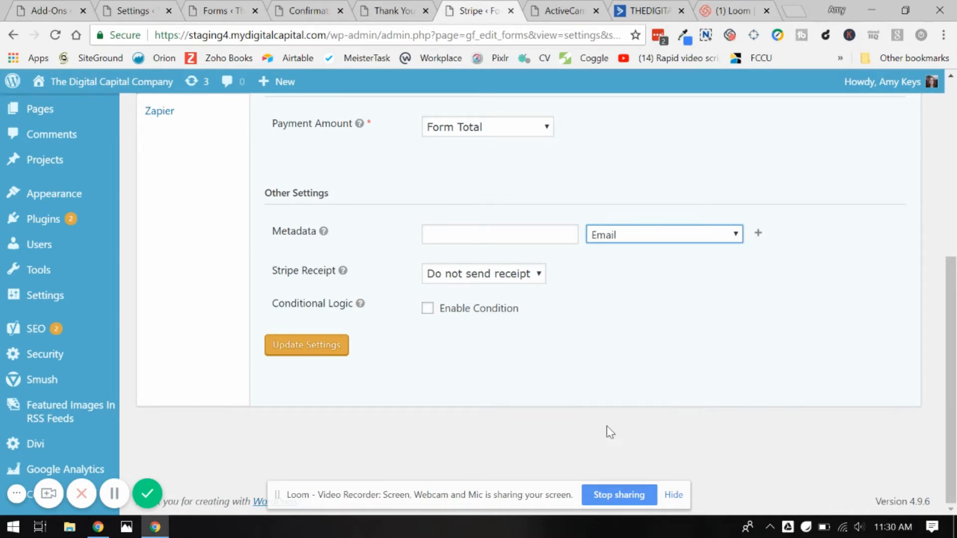
{"action": "left_click", "coordinate": [499, 235]}
{"action": "type", "text": "Email"}
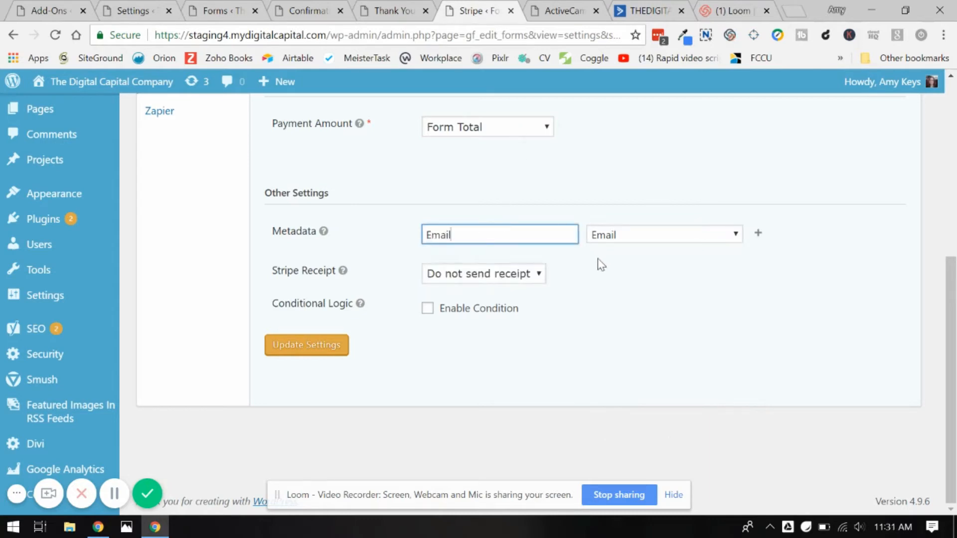
Add a second metadata entry labelled "Product" and map it to Awesome Download (Name).
{"action": "left_click", "coordinate": [758, 233]}
{"action": "left_click", "coordinate": [684, 263]}
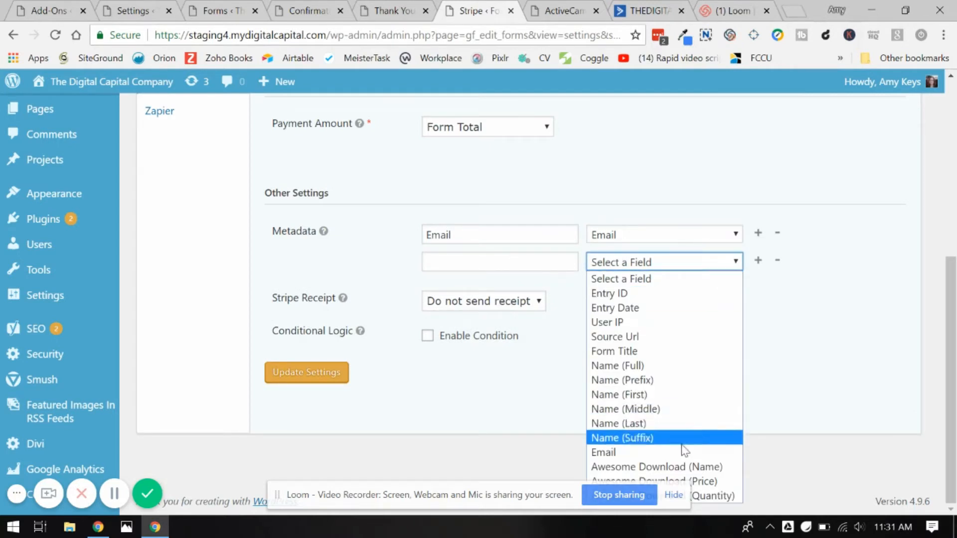
{"action": "left_click", "coordinate": [673, 467]}
{"action": "left_click", "coordinate": [517, 262]}
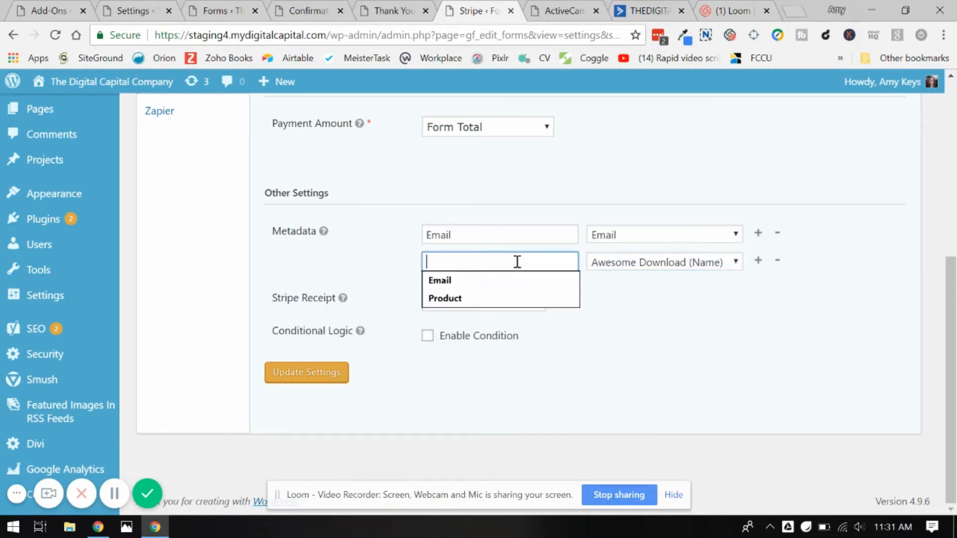
{"action": "type", "text": "Product"}
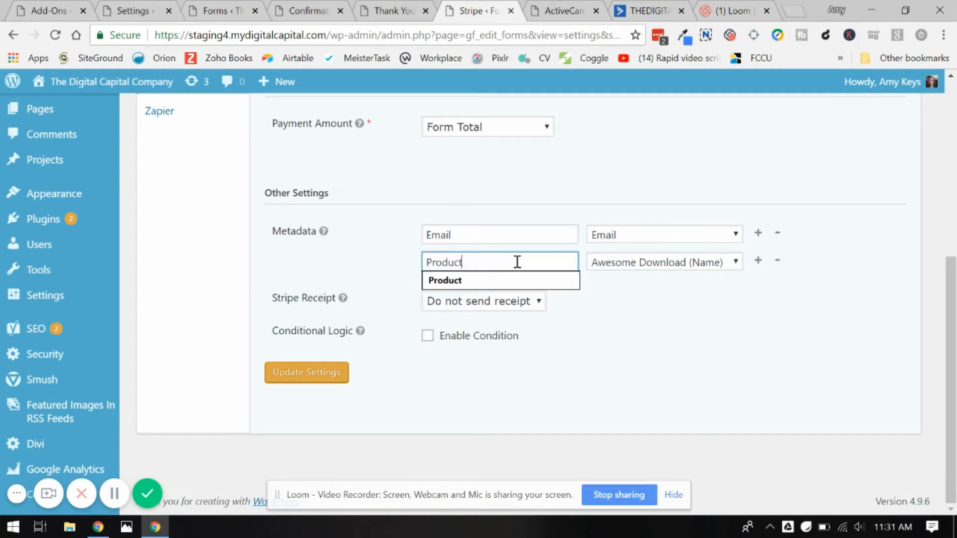
{"action": "left_click", "coordinate": [579, 373]}
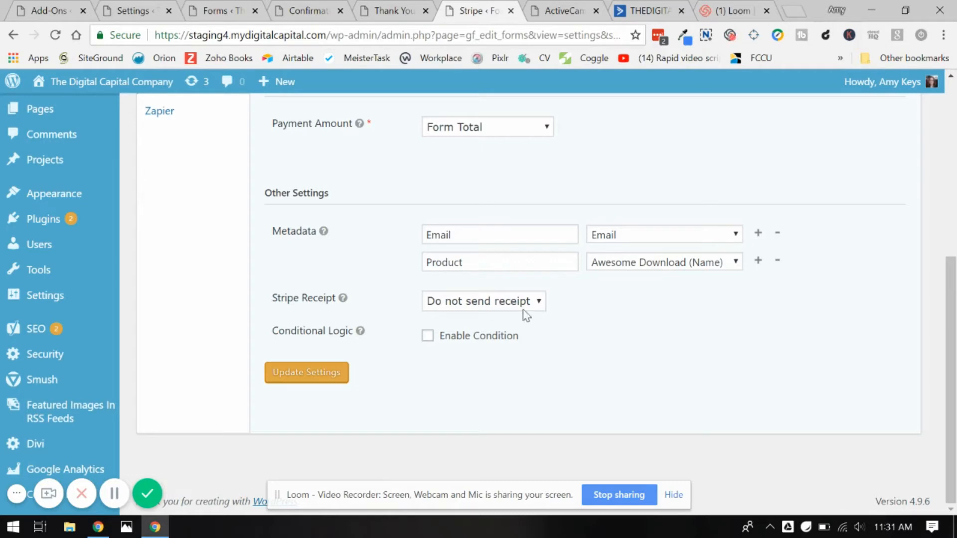
Set the Stripe receipt to use the Email field and save the feed settings.
{"action": "left_click", "coordinate": [504, 305]}
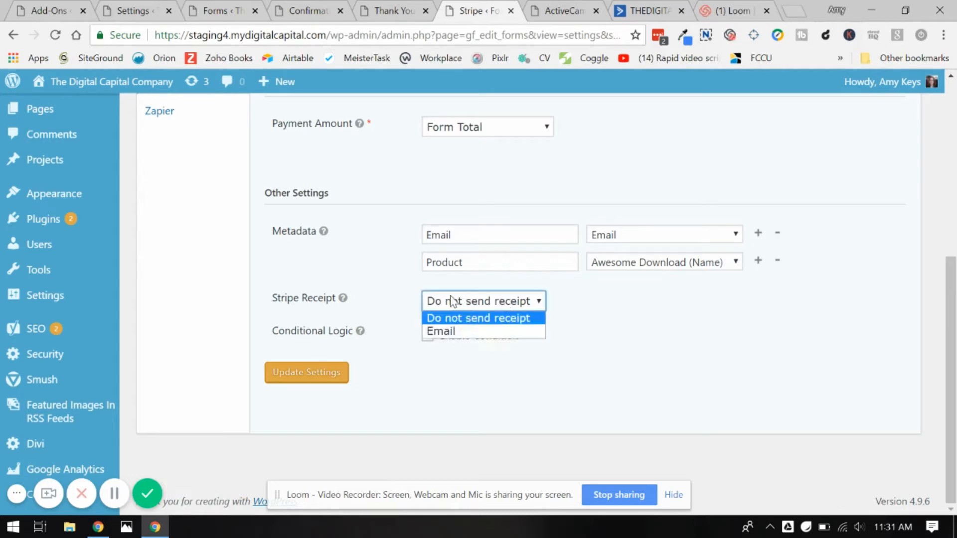
{"action": "mouse_move", "coordinate": [331, 299]}
{"action": "left_click", "coordinate": [435, 332]}
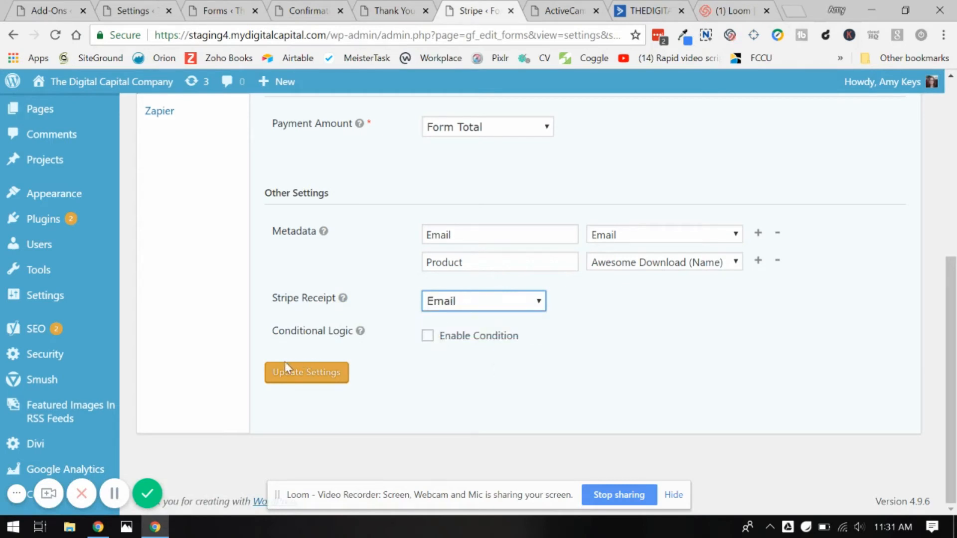
{"action": "left_click", "coordinate": [287, 385]}
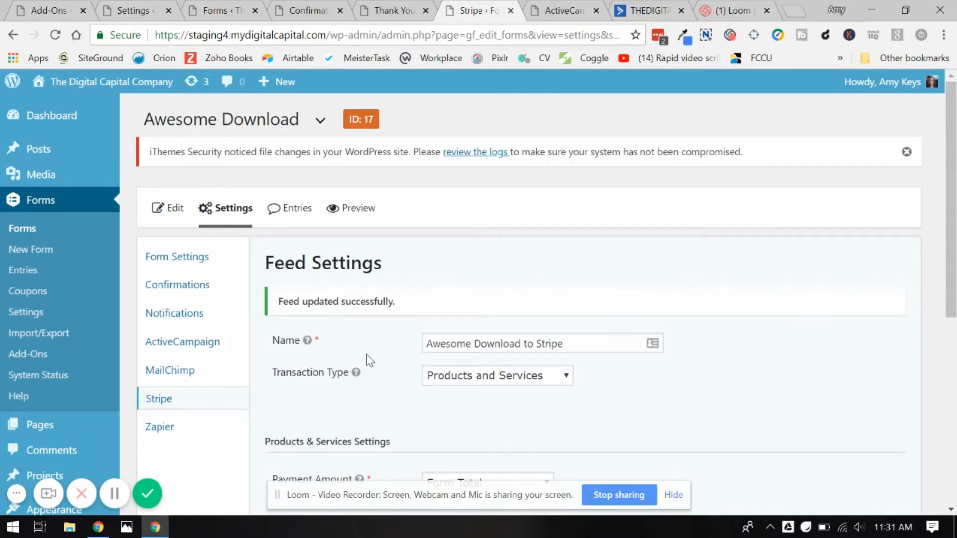
Close the Stripe feed page and name the form's new ActiveCampaign feed "Awesome download to Leads list".
{"action": "key", "text": "ctrl+w"}
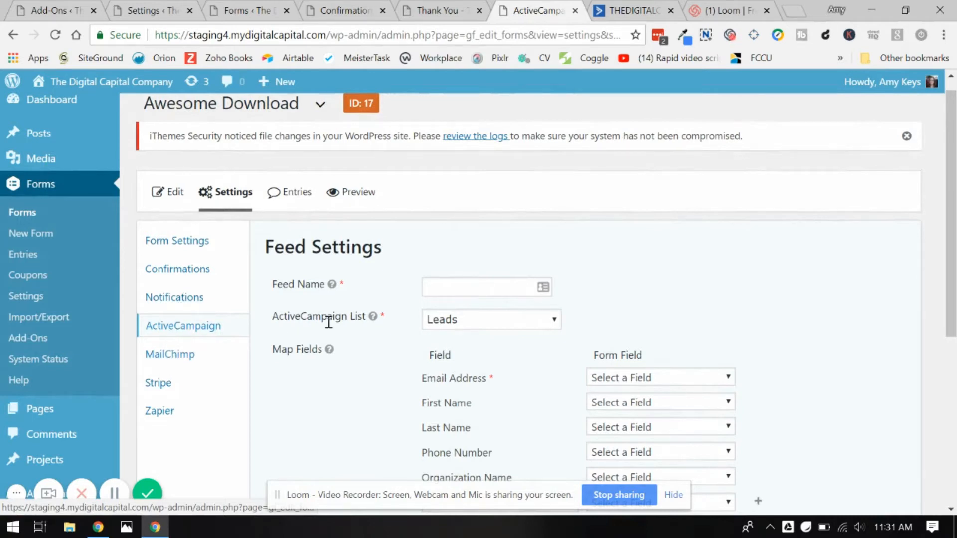
{"action": "left_click", "coordinate": [452, 287]}
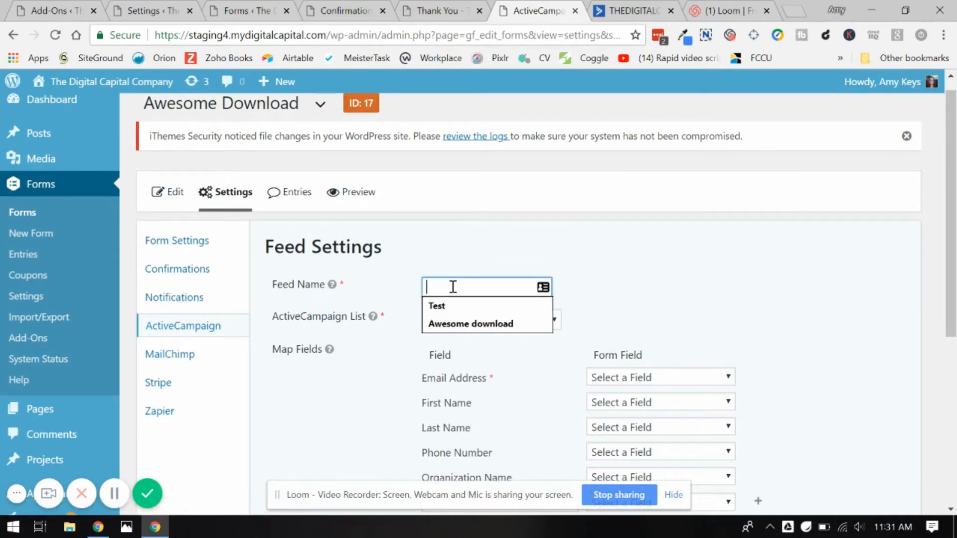
{"action": "type", "text": "Awesome"}
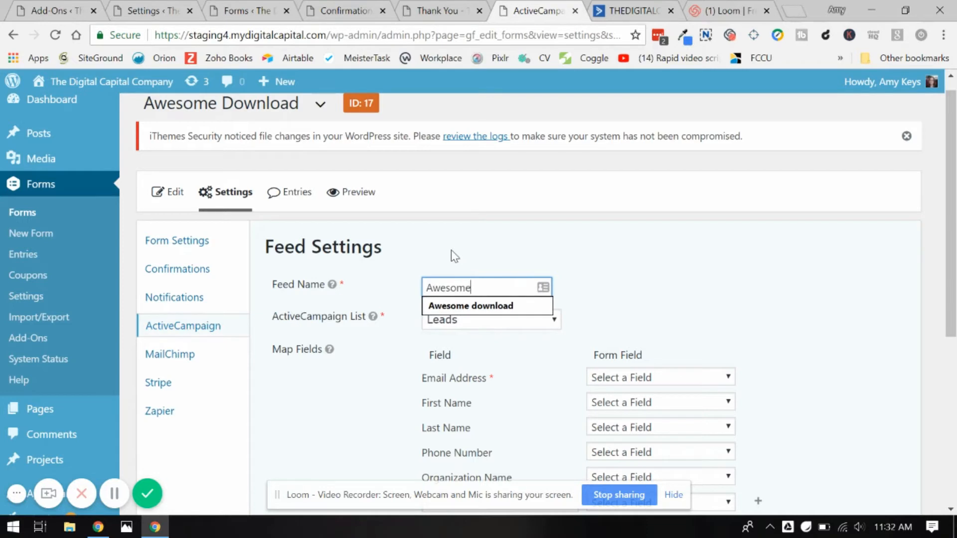
{"action": "type", "text": " download to"}
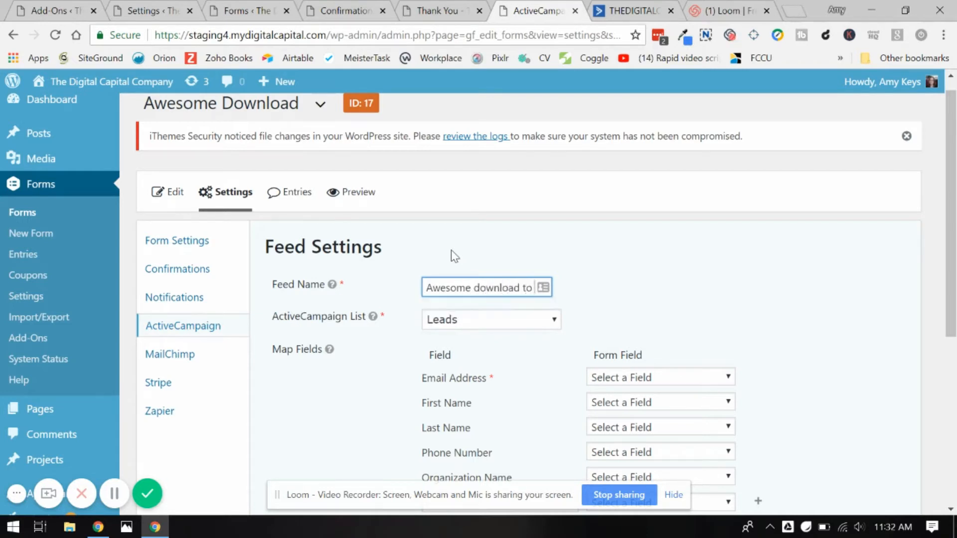
{"action": "type", "text": " Leads list"}
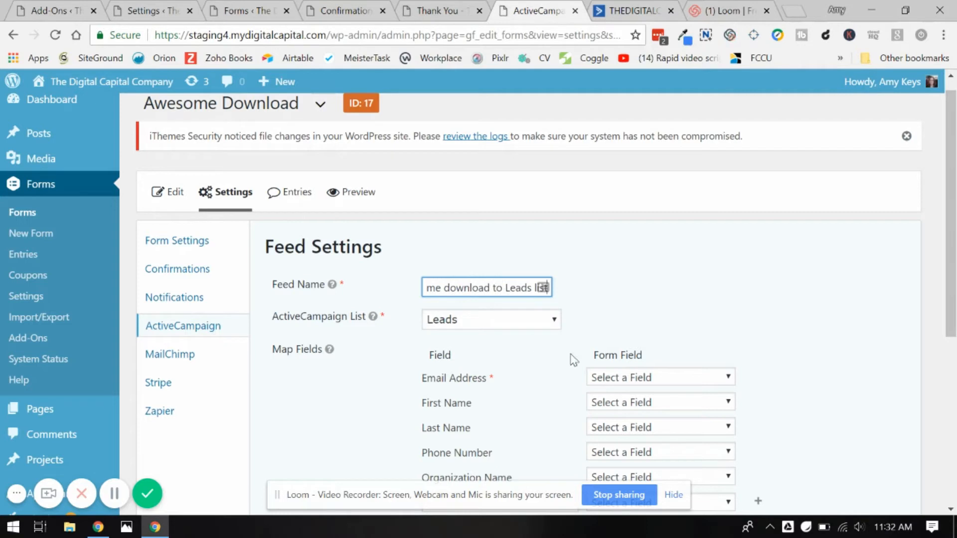
Map the ActiveCampaign feed's Email Address to the form's Email field and First Name to FName (First Name).
{"action": "left_click", "coordinate": [646, 306]}
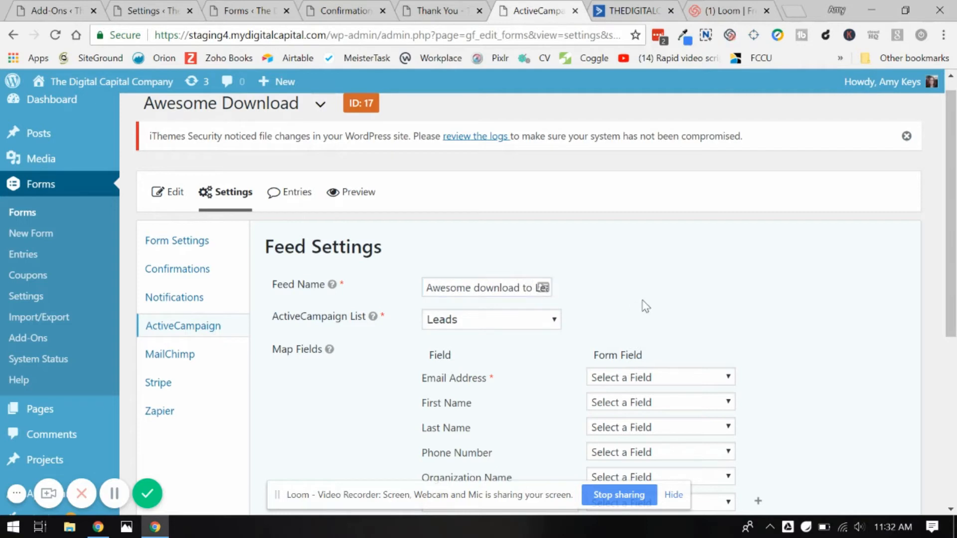
{"action": "scroll", "coordinate": [645, 306], "scroll_direction": "down", "scroll_amount": 1}
{"action": "scroll", "coordinate": [646, 306], "scroll_direction": "down", "scroll_amount": 1}
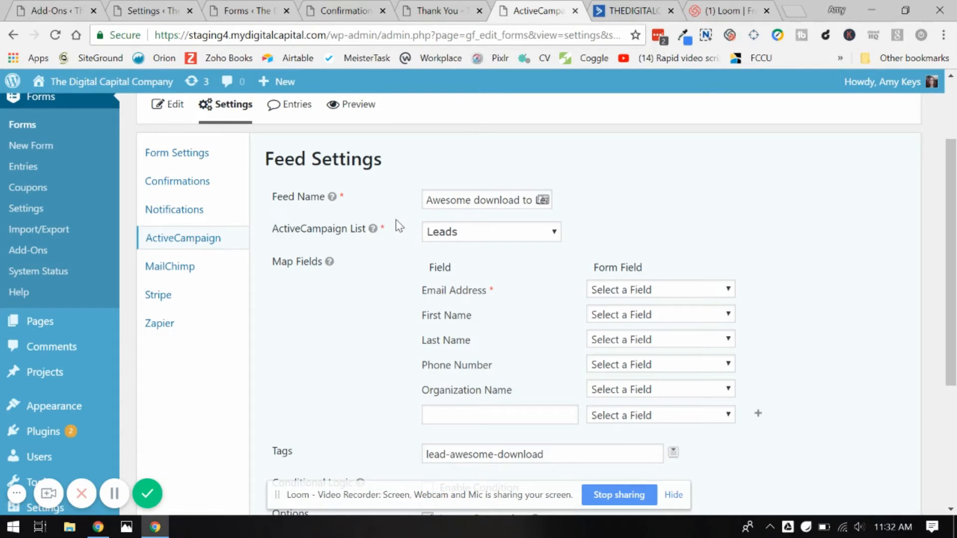
{"action": "scroll", "coordinate": [641, 231], "scroll_direction": "down", "scroll_amount": 1}
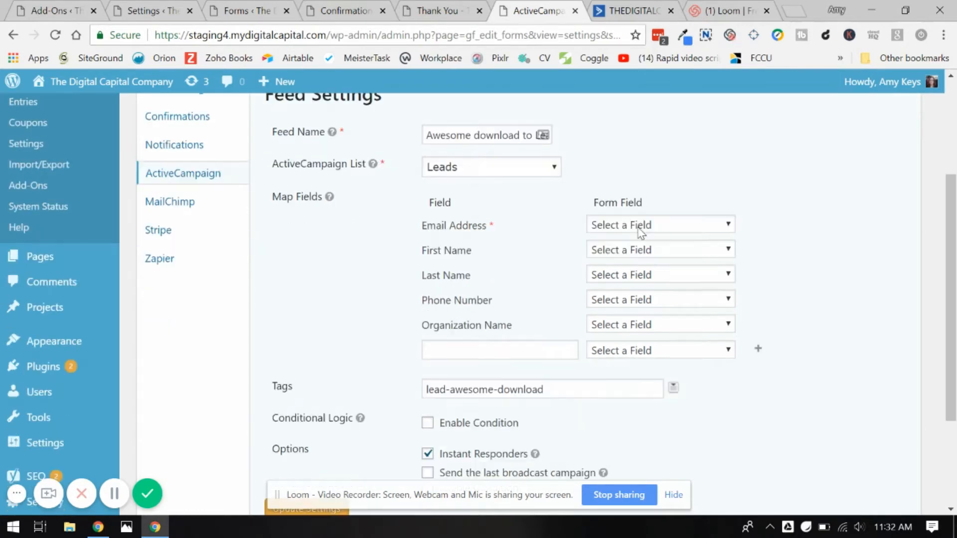
{"action": "left_click", "coordinate": [640, 230]}
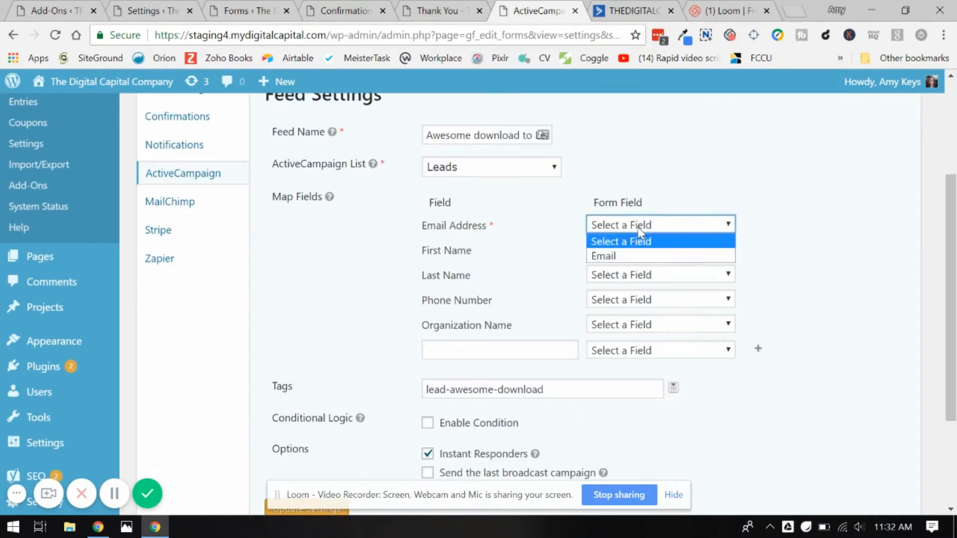
{"action": "left_click", "coordinate": [607, 255]}
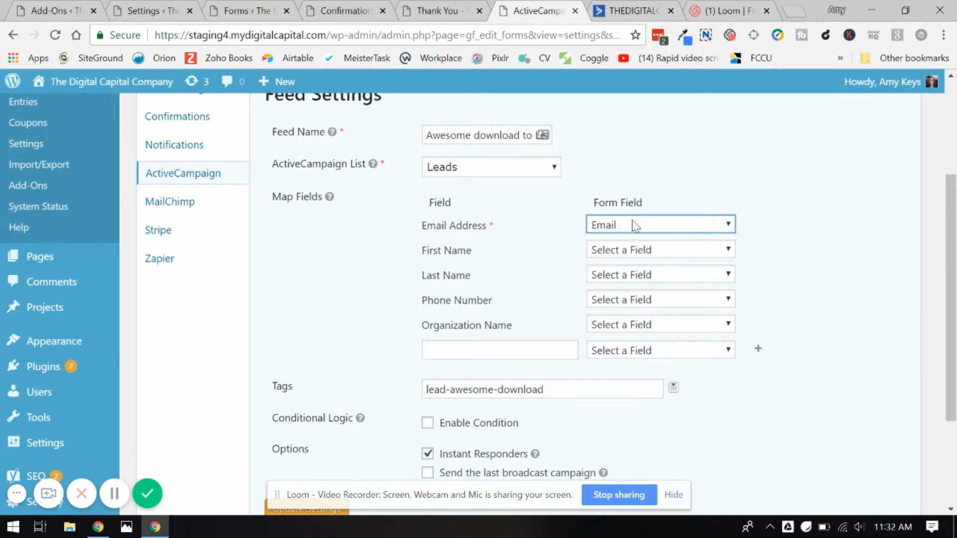
{"action": "left_click", "coordinate": [651, 251]}
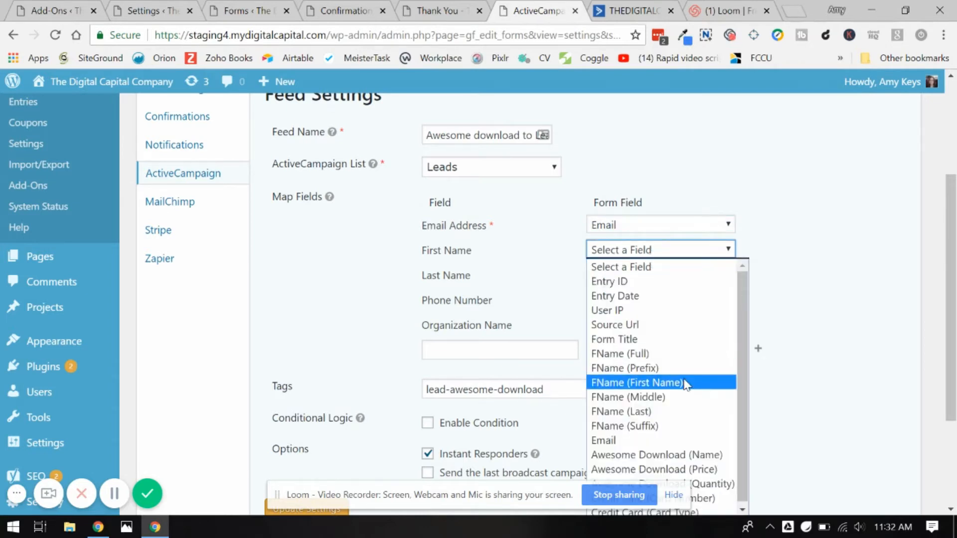
{"action": "left_click", "coordinate": [667, 383]}
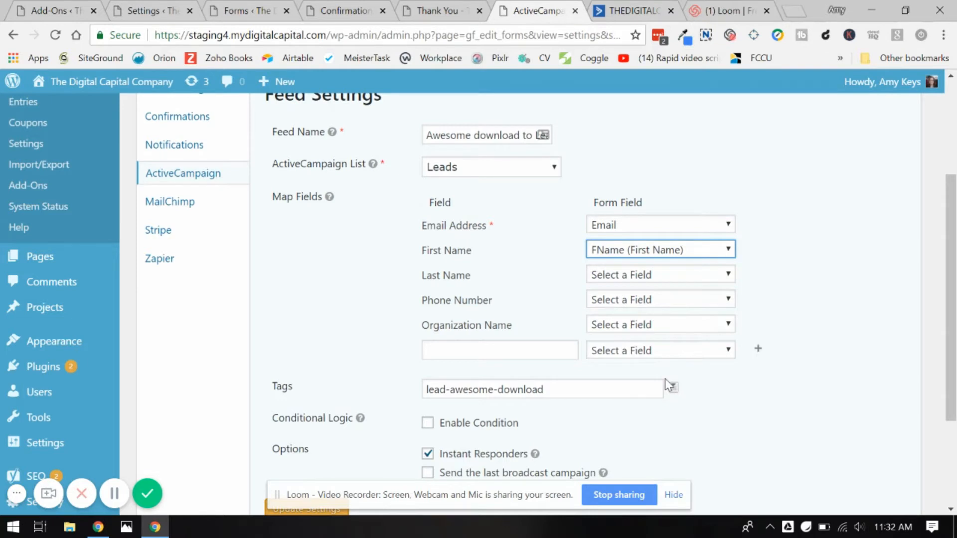
Turn off Instant Responders for the ActiveCampaign feed and update its settings.
{"action": "scroll", "coordinate": [665, 379], "scroll_direction": "down", "scroll_amount": 3}
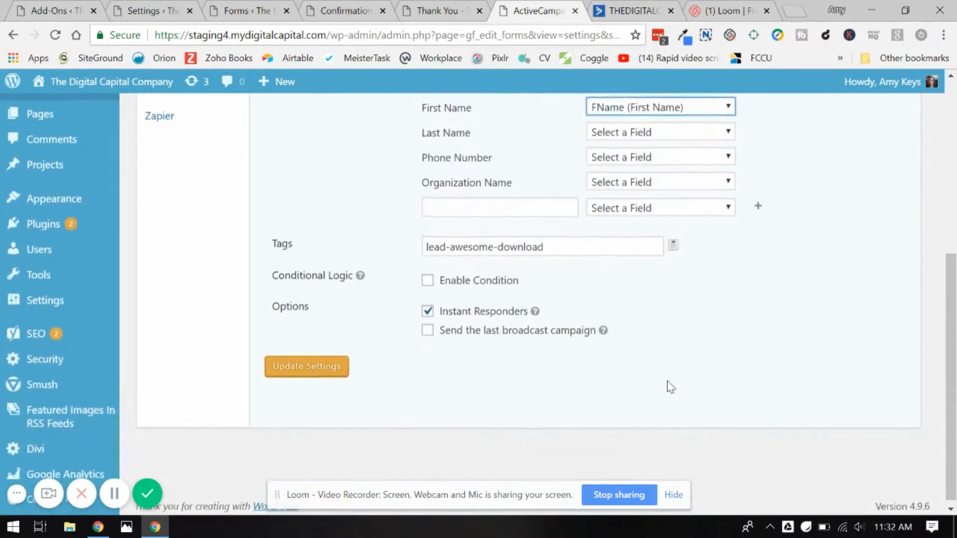
{"action": "left_click", "coordinate": [427, 314]}
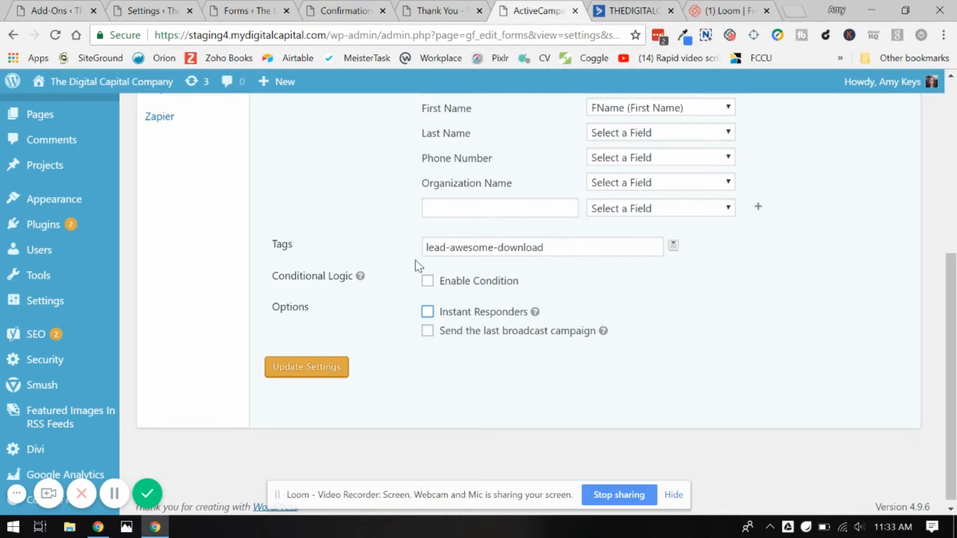
{"action": "left_click", "coordinate": [300, 376]}
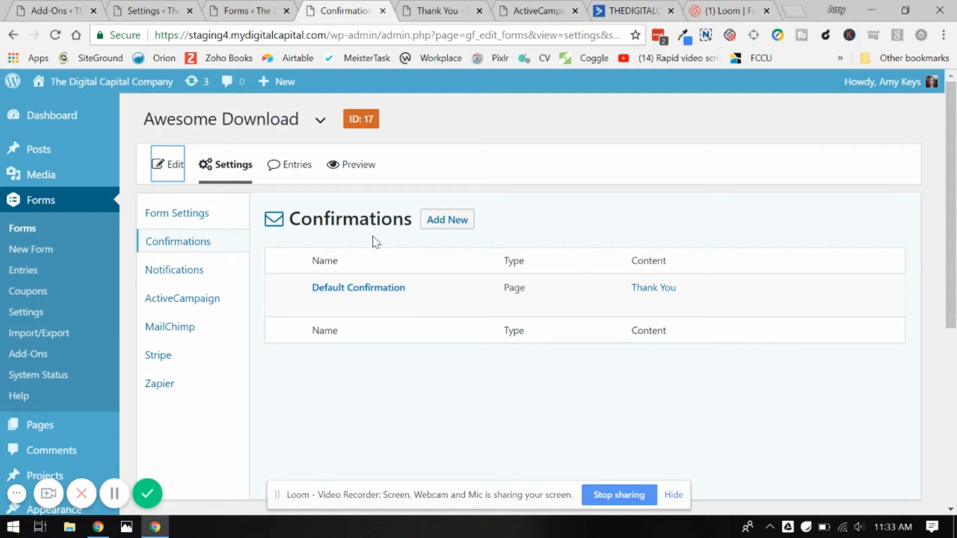
Open the form's Default Confirmation for editing, keep its type as Page with the Thank You page selected, and save it.
{"action": "mouse_move", "coordinate": [318, 291]}
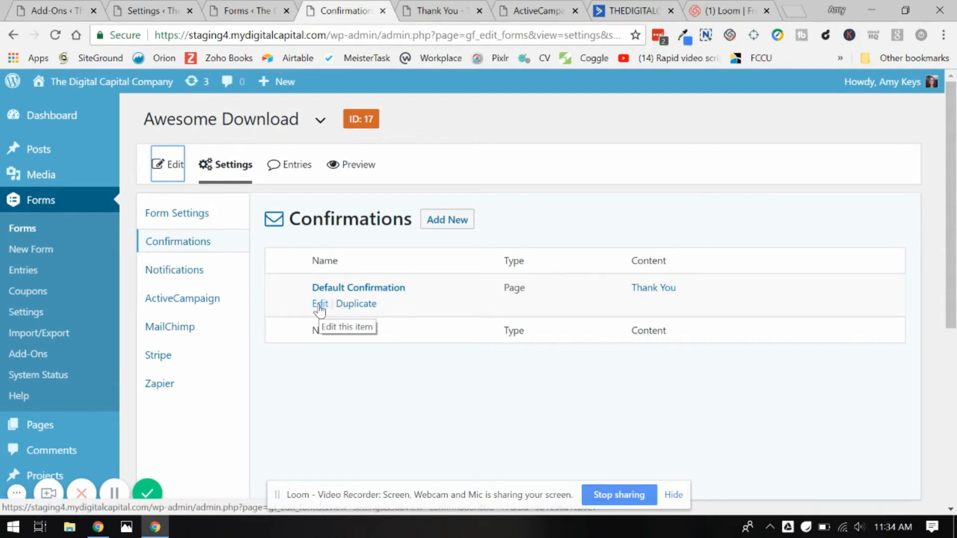
{"action": "left_click", "coordinate": [320, 305]}
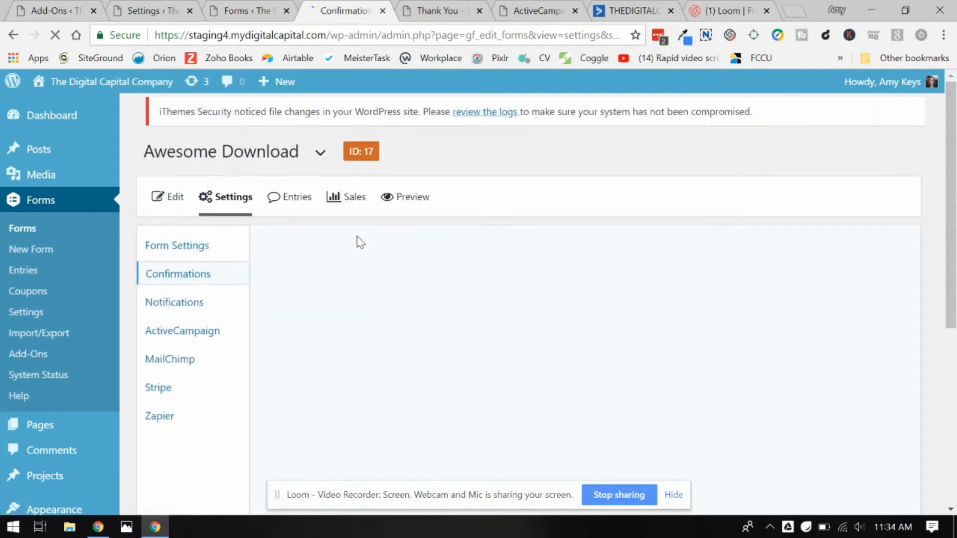
{"action": "left_click", "coordinate": [205, 294]}
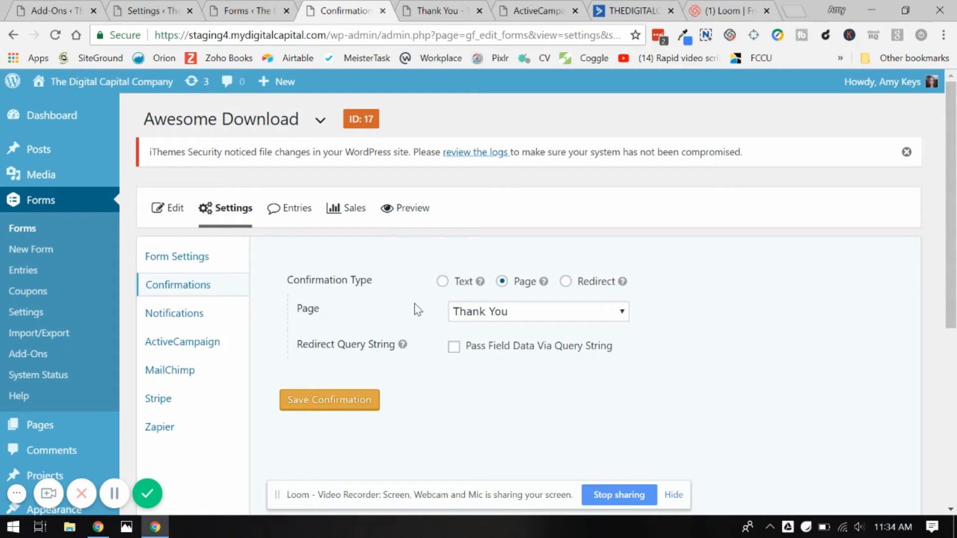
{"action": "left_click", "coordinate": [527, 315]}
{"action": "left_click", "coordinate": [527, 314]}
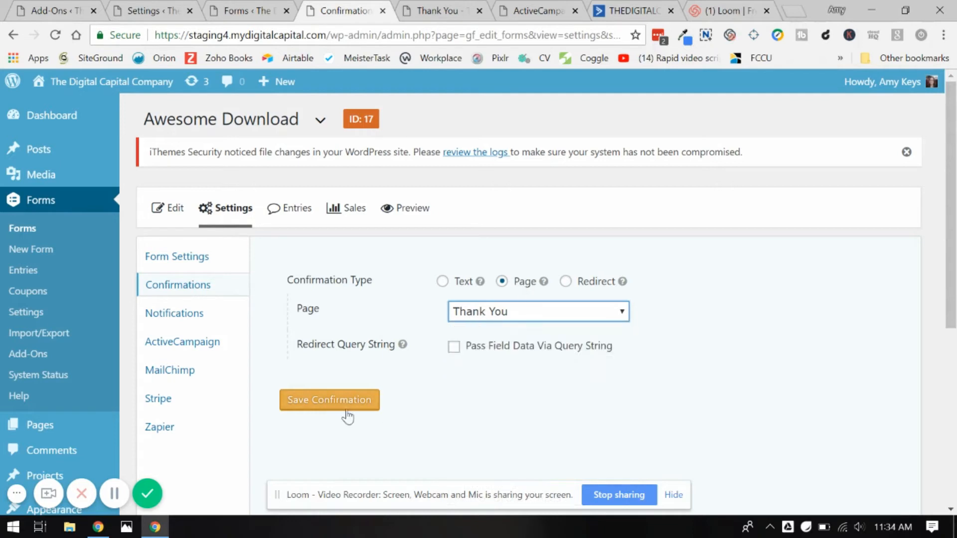
{"action": "left_click", "coordinate": [330, 406]}
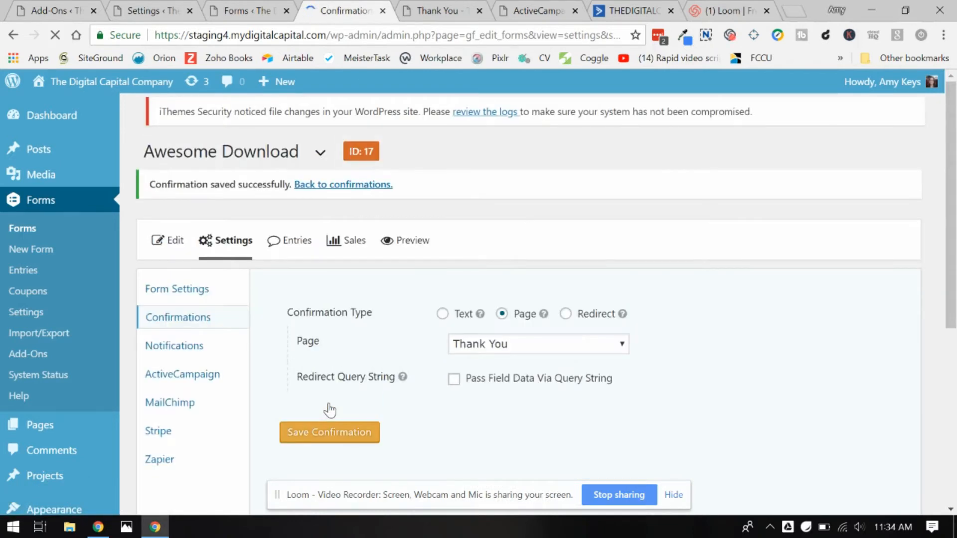
Review the thank-you page's purchase message, What Happens Next instructions and Follow Us section, then look over the Awesome Download form's fields.
{"action": "key", "text": "ctrl+Tab"}
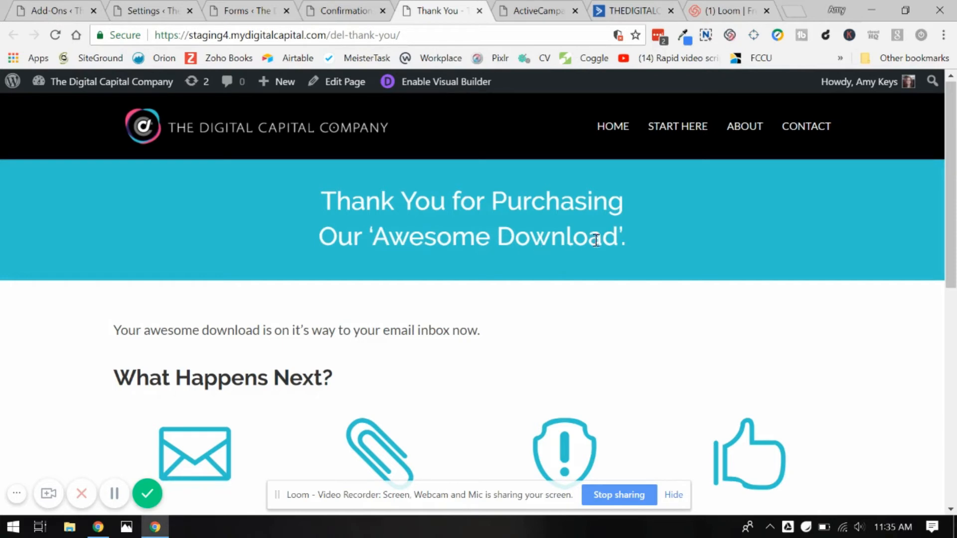
{"action": "scroll", "coordinate": [618, 242], "scroll_direction": "down", "scroll_amount": 2}
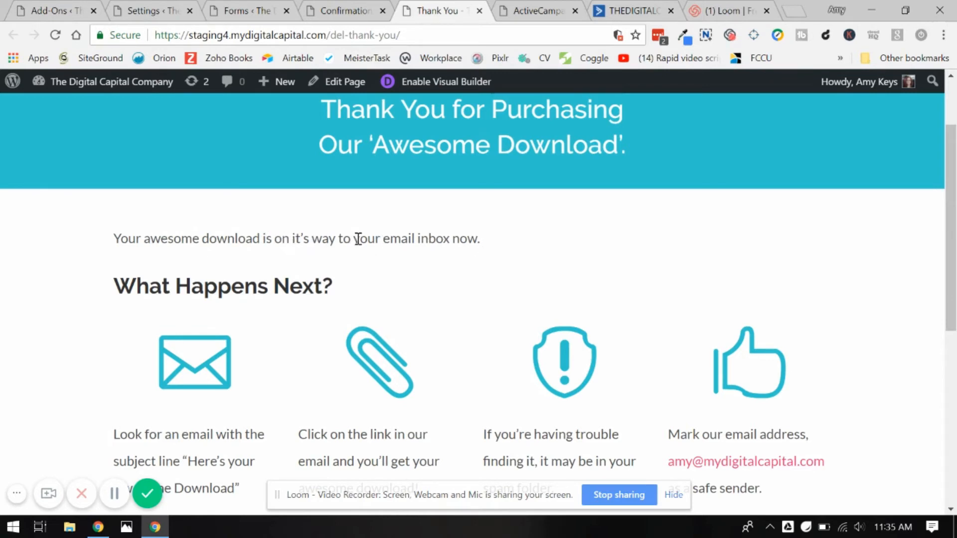
{"action": "scroll", "coordinate": [363, 241], "scroll_direction": "down", "scroll_amount": 2}
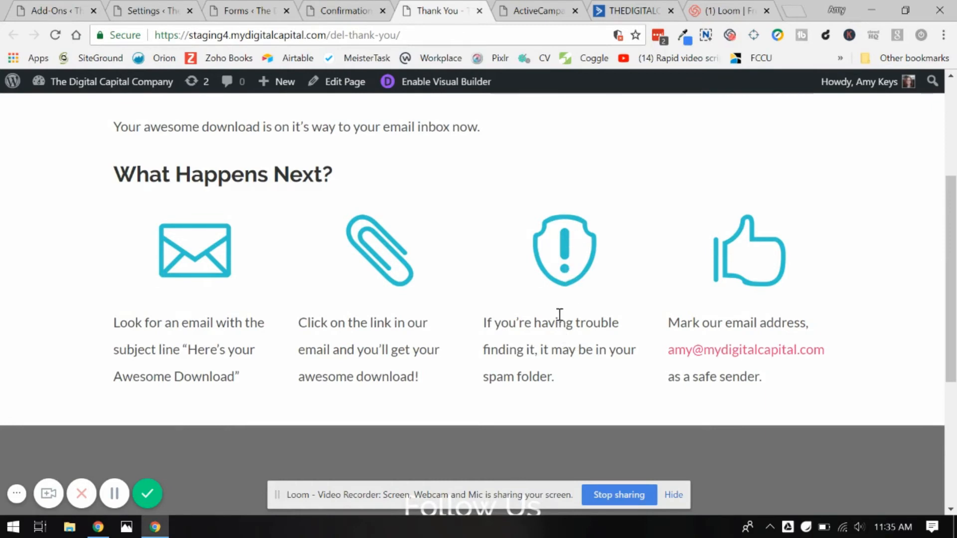
{"action": "scroll", "coordinate": [556, 352], "scroll_direction": "down", "scroll_amount": 1}
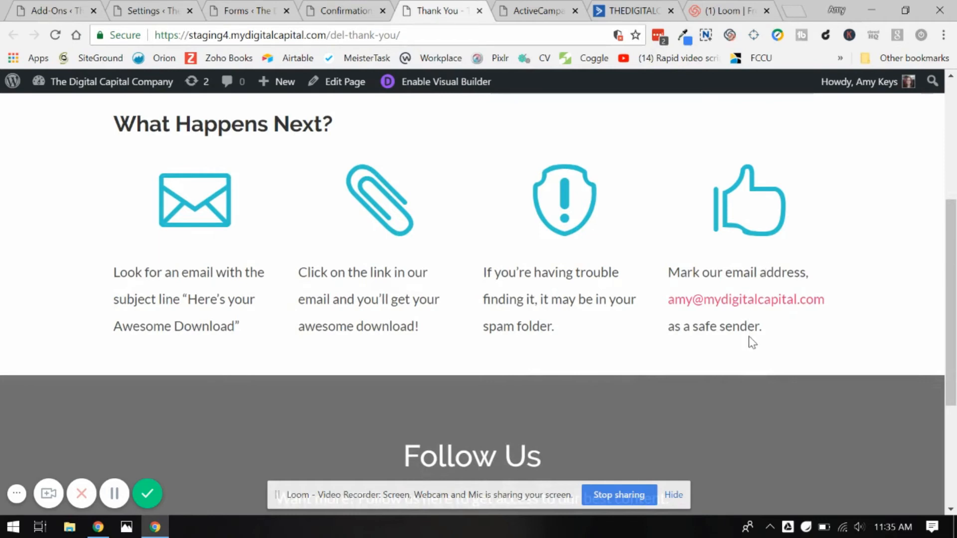
{"action": "scroll", "coordinate": [619, 365], "scroll_direction": "down", "scroll_amount": 4}
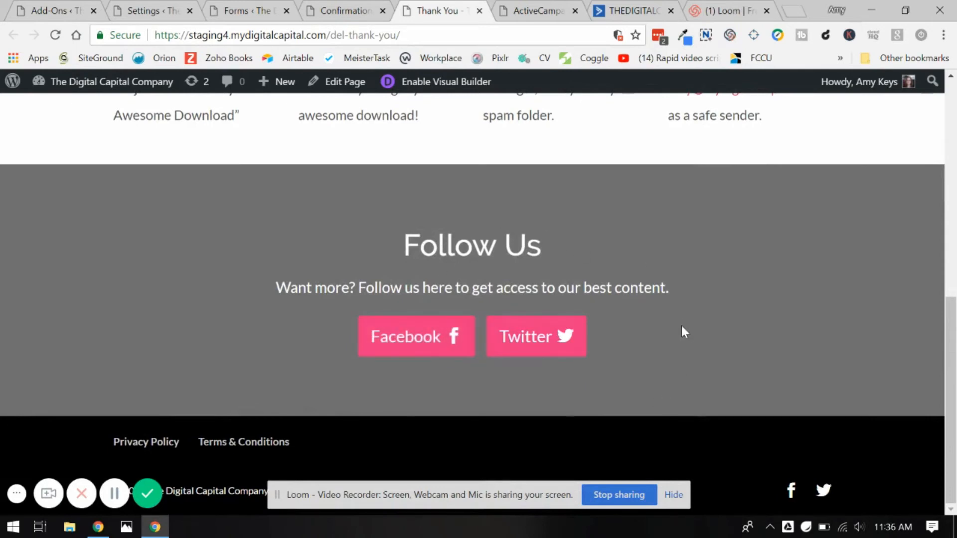
{"action": "scroll", "coordinate": [704, 327], "scroll_direction": "up", "scroll_amount": 3}
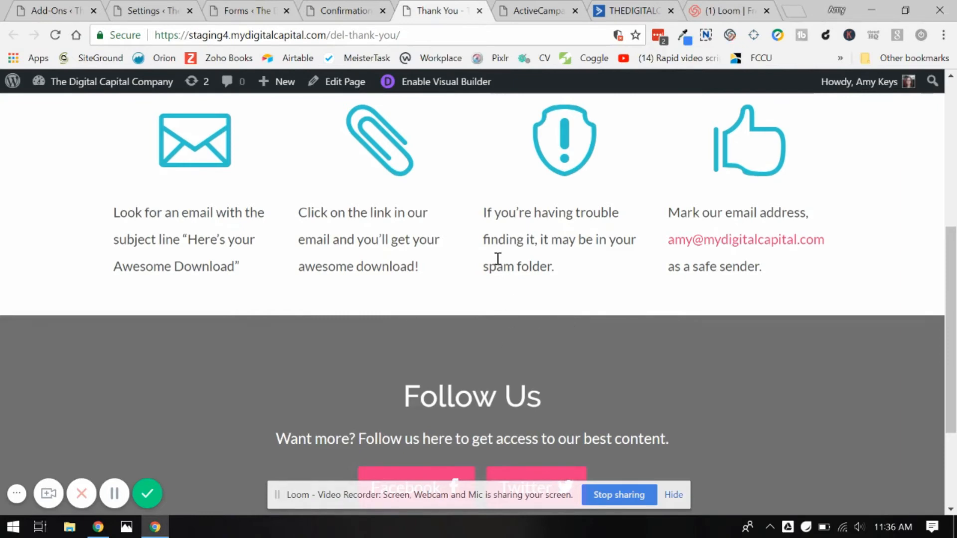
{"action": "scroll", "coordinate": [528, 297], "scroll_direction": "up", "scroll_amount": 6}
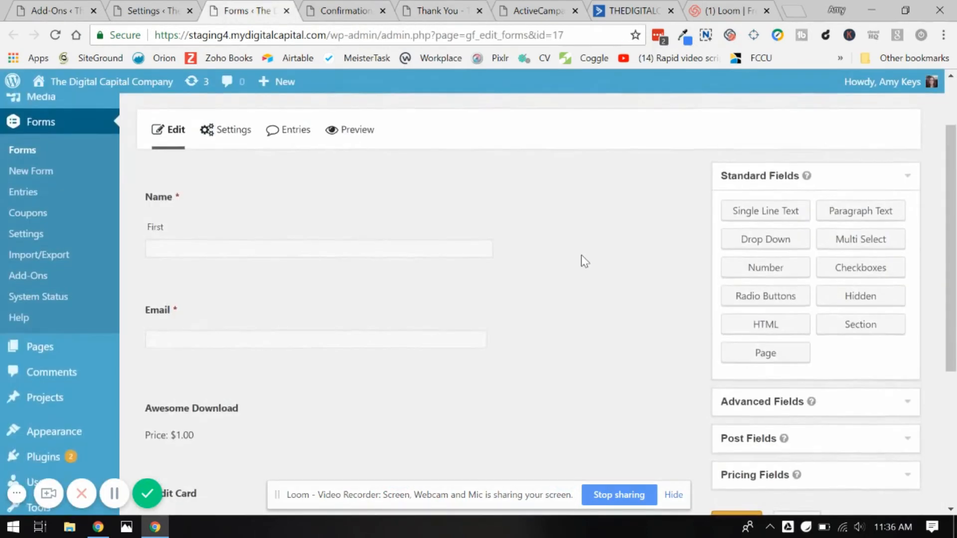
{"action": "scroll", "coordinate": [581, 256], "scroll_direction": "up", "scroll_amount": 2}
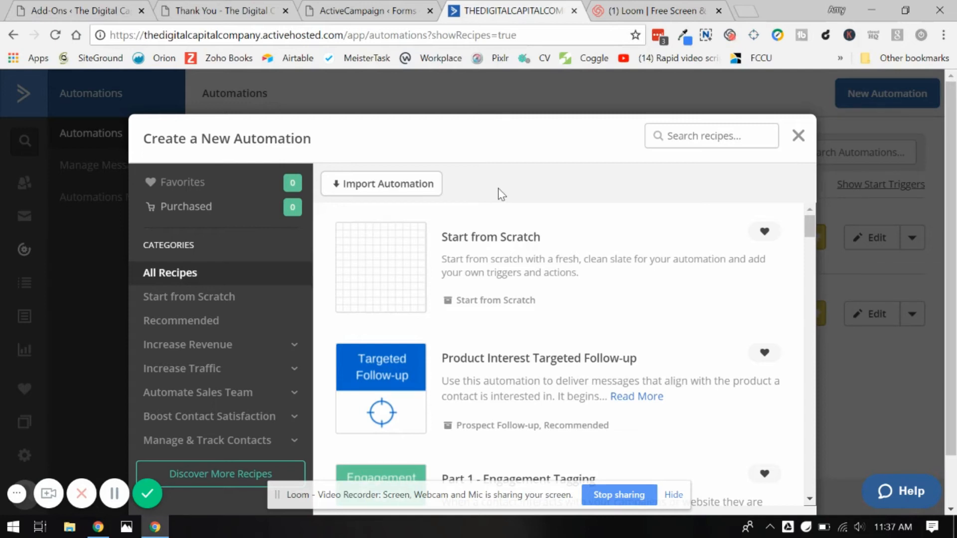
Create a new ActiveCampaign automation using the Start from Scratch recipe.
{"action": "left_click", "coordinate": [377, 270]}
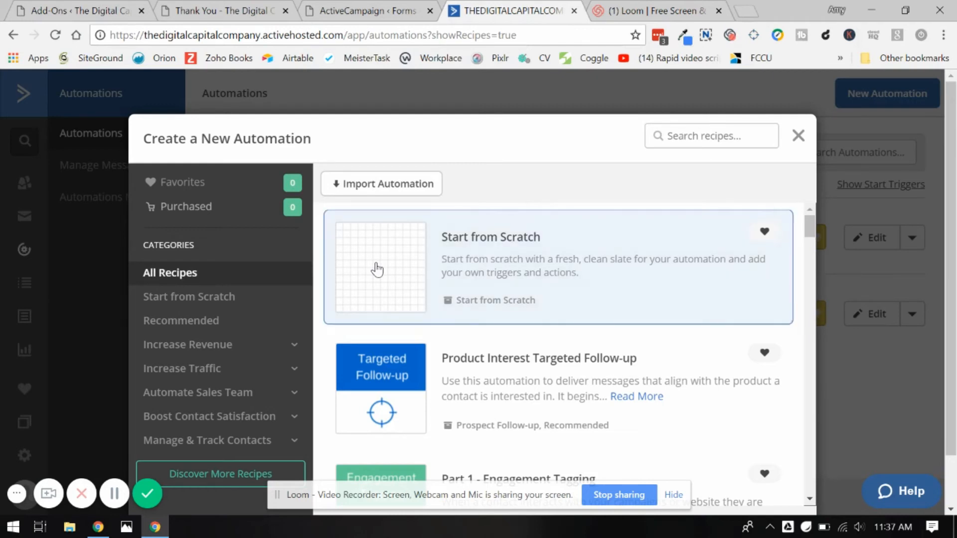
{"action": "scroll", "coordinate": [377, 270], "scroll_direction": "down", "scroll_amount": 1}
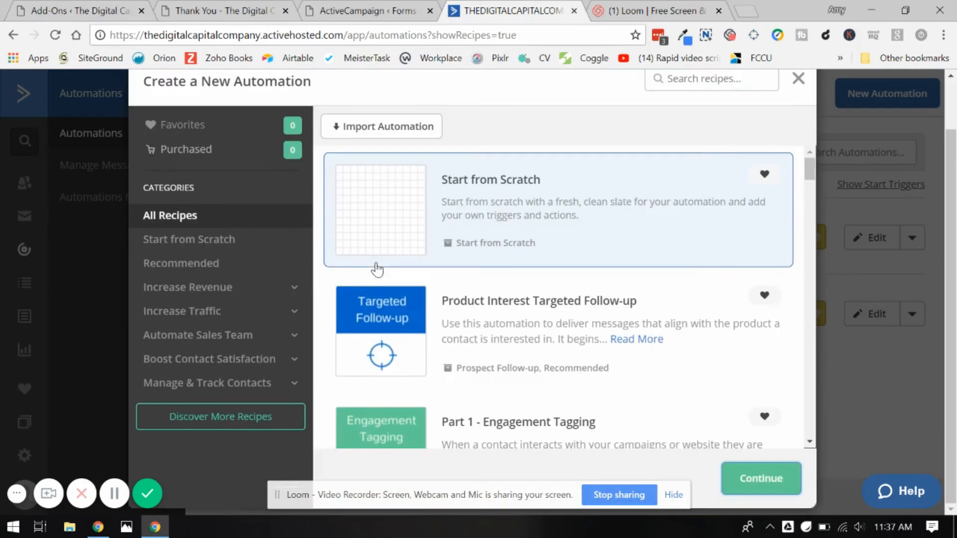
{"action": "left_click", "coordinate": [754, 480]}
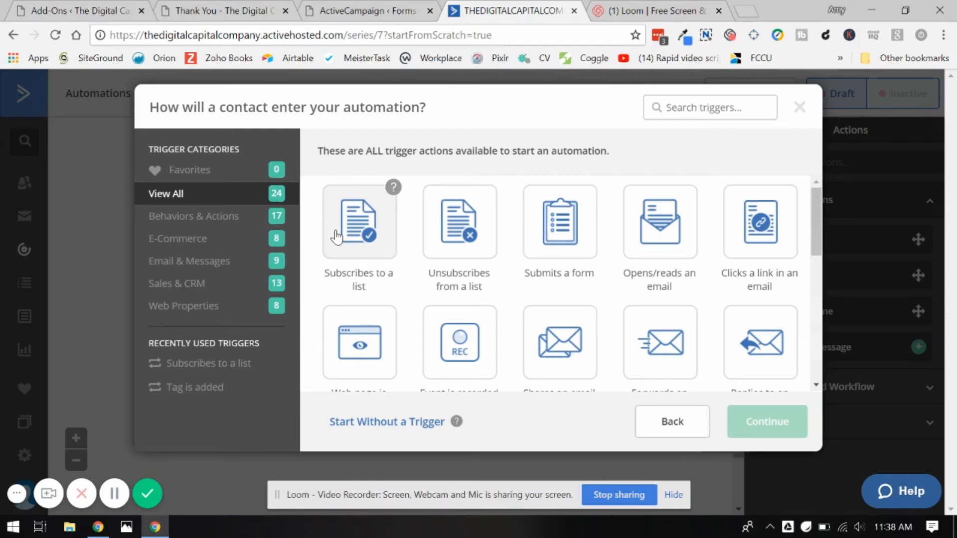
Add a "Tag is added" start trigger to the automation for the tag "lead-awesome-download".
{"action": "scroll", "coordinate": [324, 269], "scroll_direction": "down", "scroll_amount": 4}
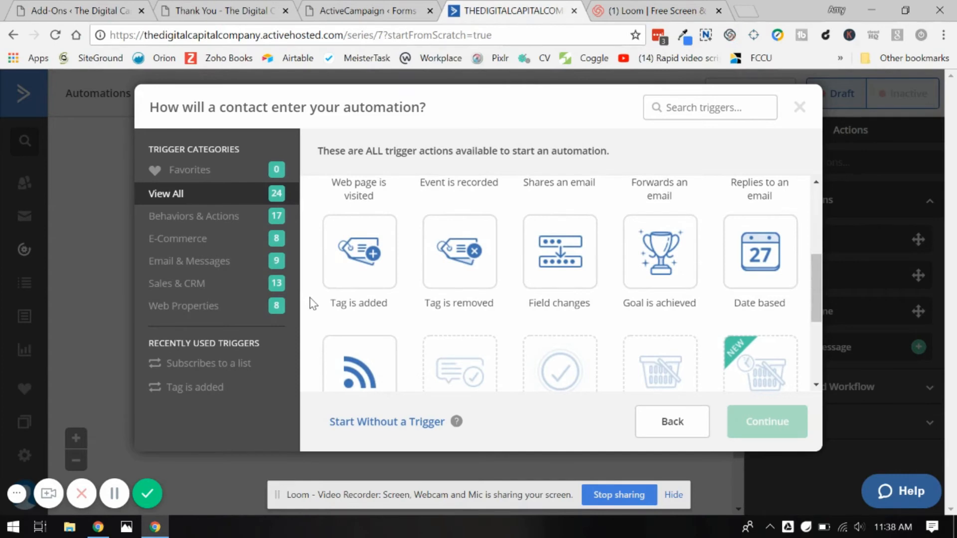
{"action": "left_click", "coordinate": [353, 259]}
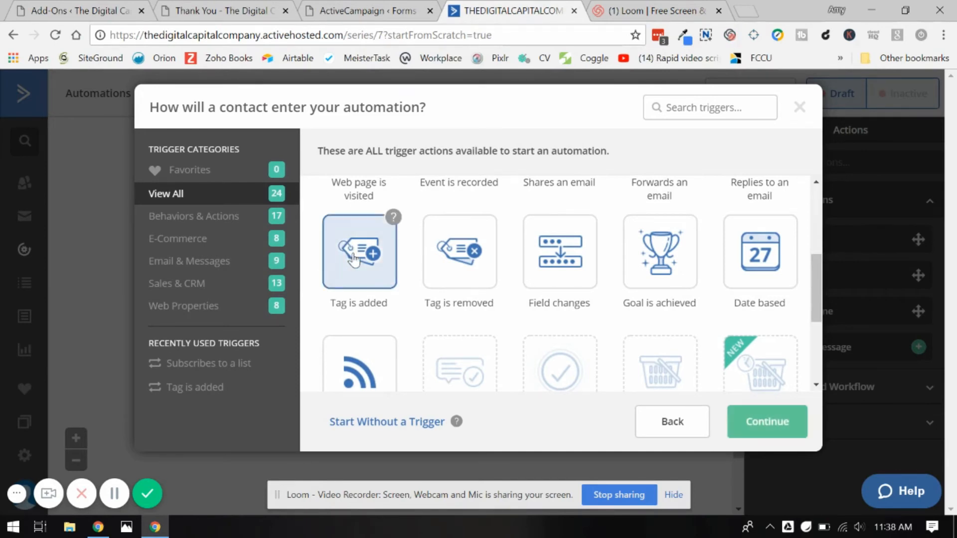
{"action": "left_click", "coordinate": [765, 423]}
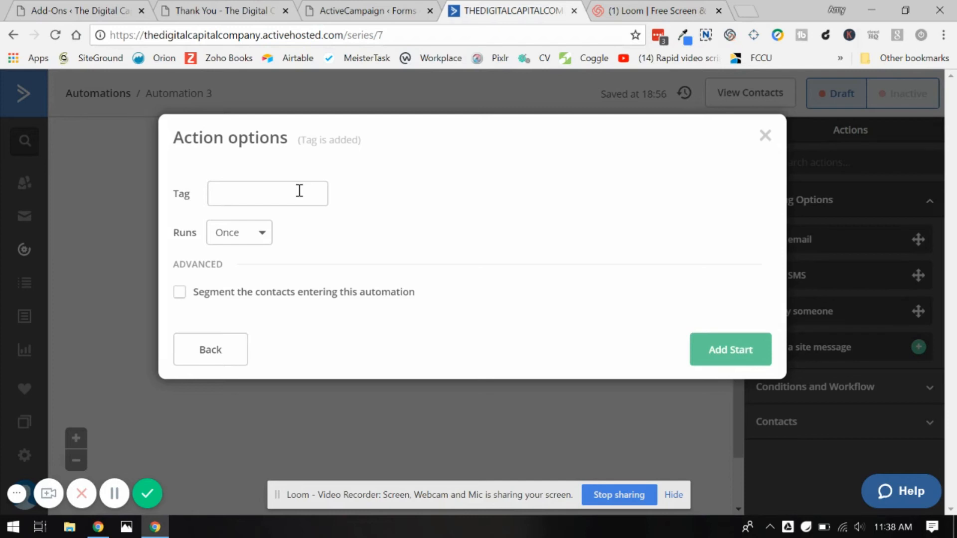
{"action": "left_click", "coordinate": [299, 191]}
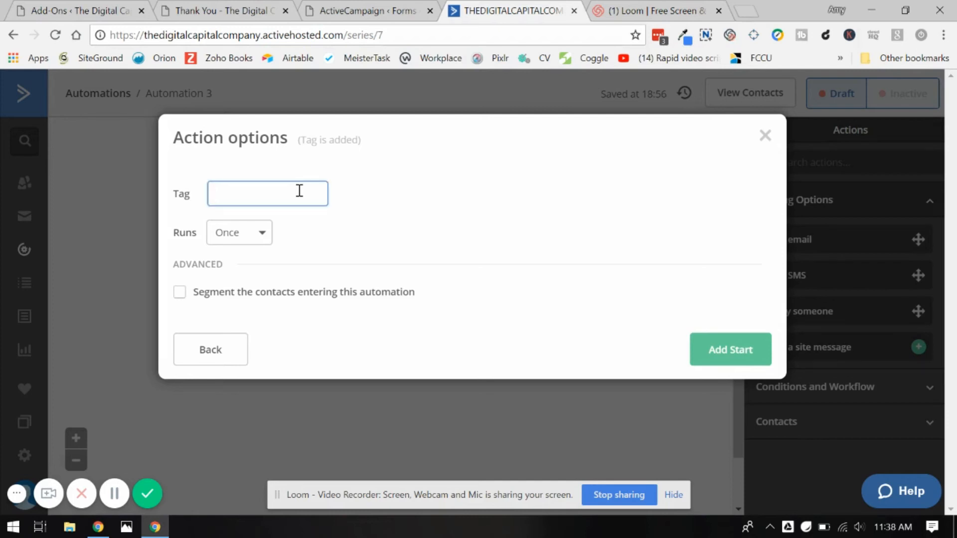
{"action": "type", "text": "lead-awesome-downloa"}
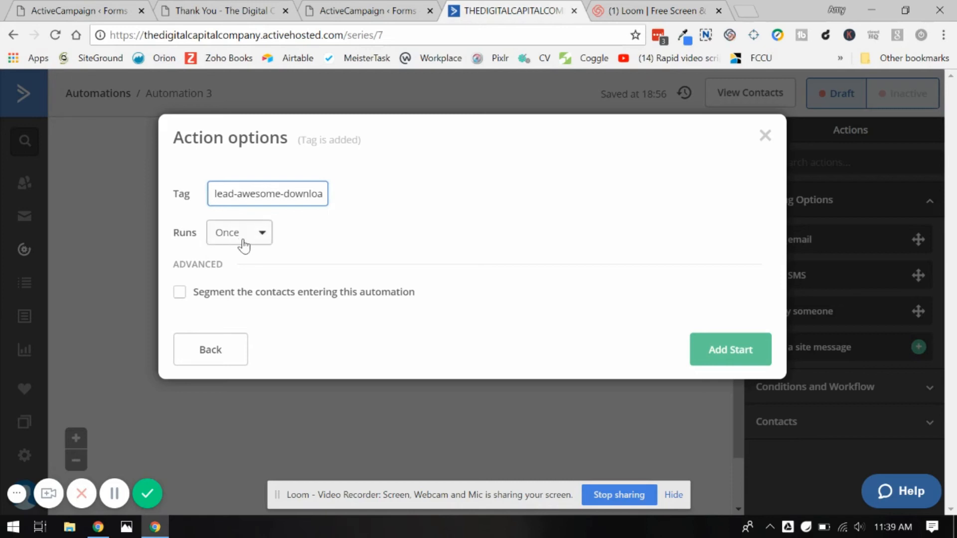
{"action": "left_click", "coordinate": [730, 351]}
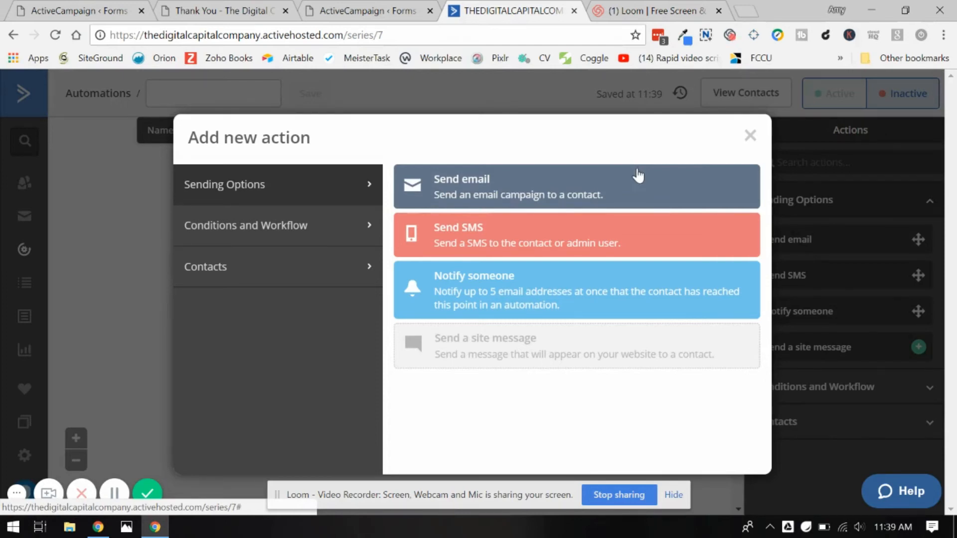
Add a Send email action to the automation and create a new email named "Delivery email - awesome download".
{"action": "left_click", "coordinate": [528, 193]}
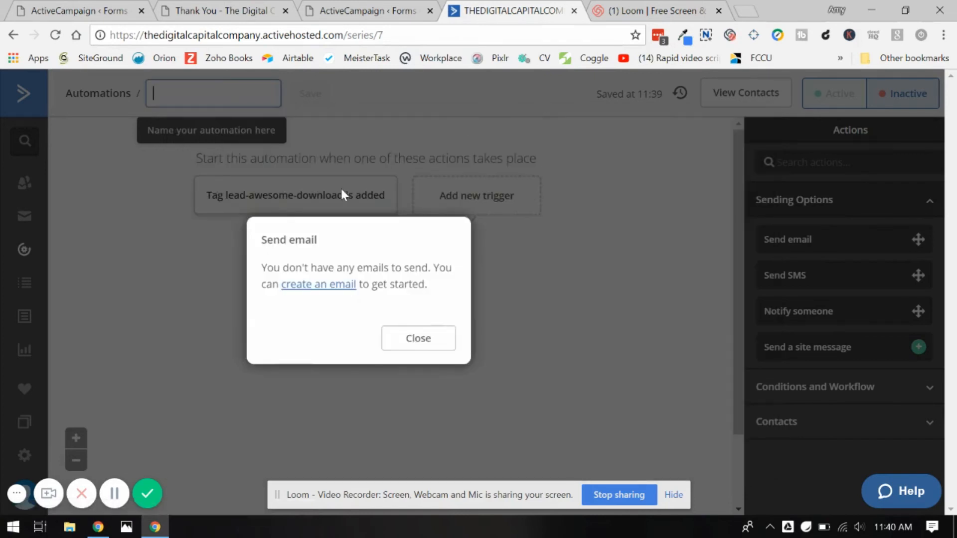
{"action": "left_click", "coordinate": [326, 293]}
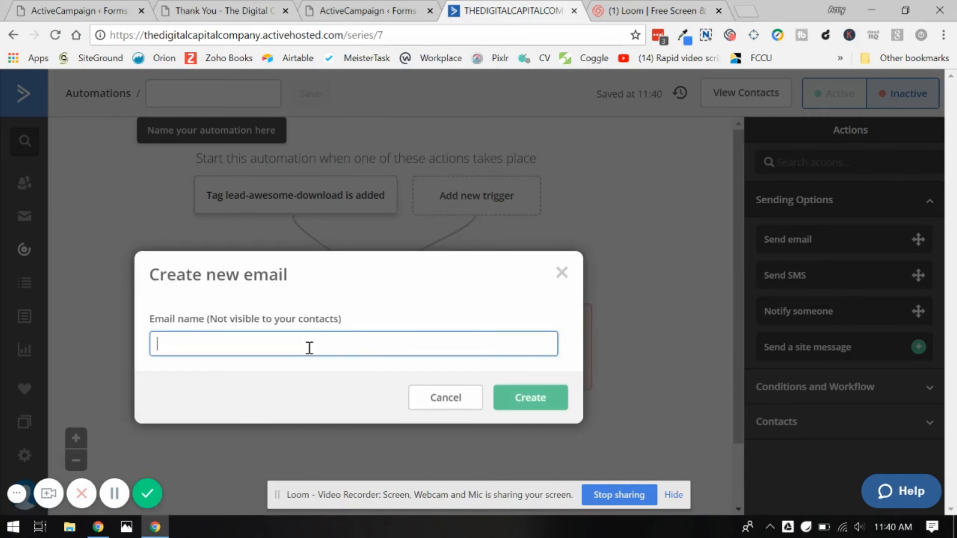
{"action": "type", "text": "Delivery email - awesome downlo"}
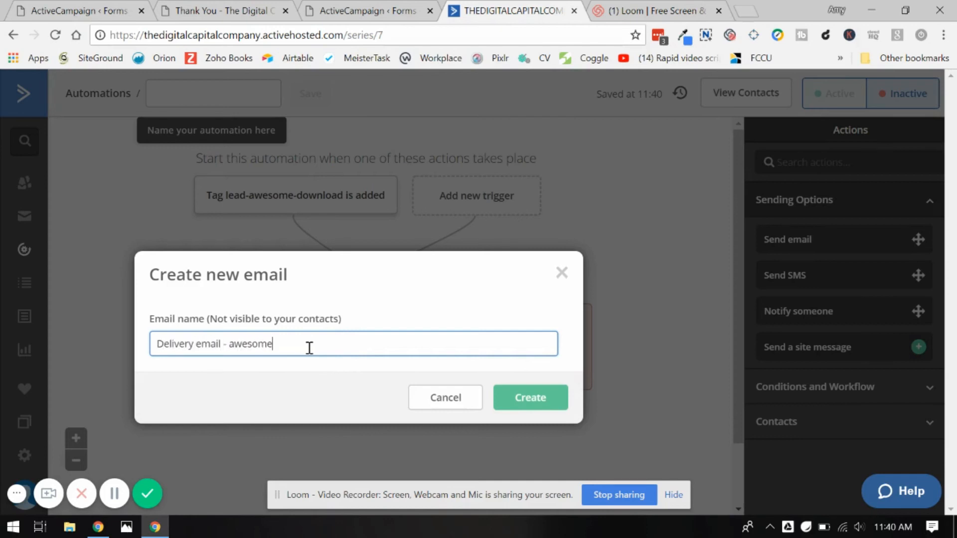
{"action": "type", "text": "ad"}
{"action": "left_click", "coordinate": [554, 399]}
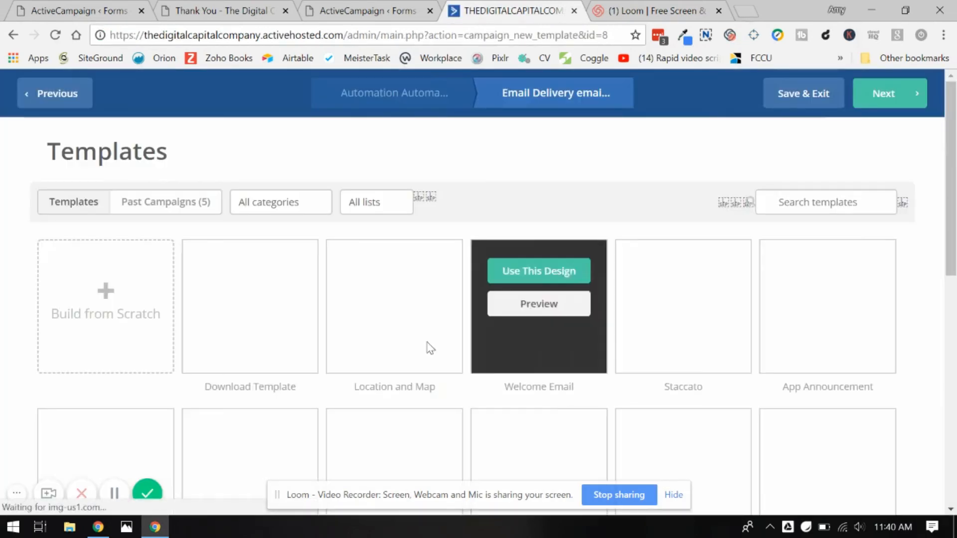
Use the Download Template design for the email and set its subject to "Here's your Awesome Download", keeping the sender details.
{"action": "mouse_move", "coordinate": [219, 311]}
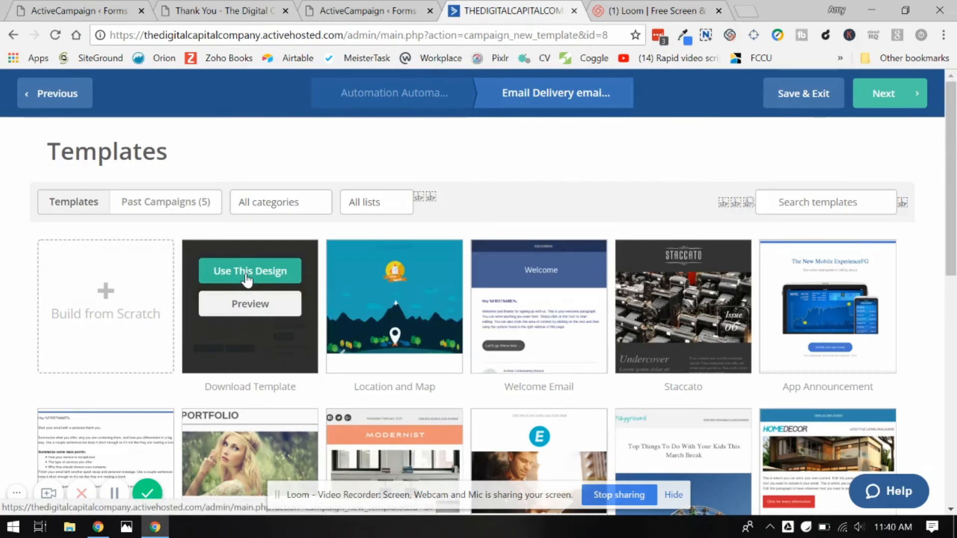
{"action": "left_click", "coordinate": [246, 275]}
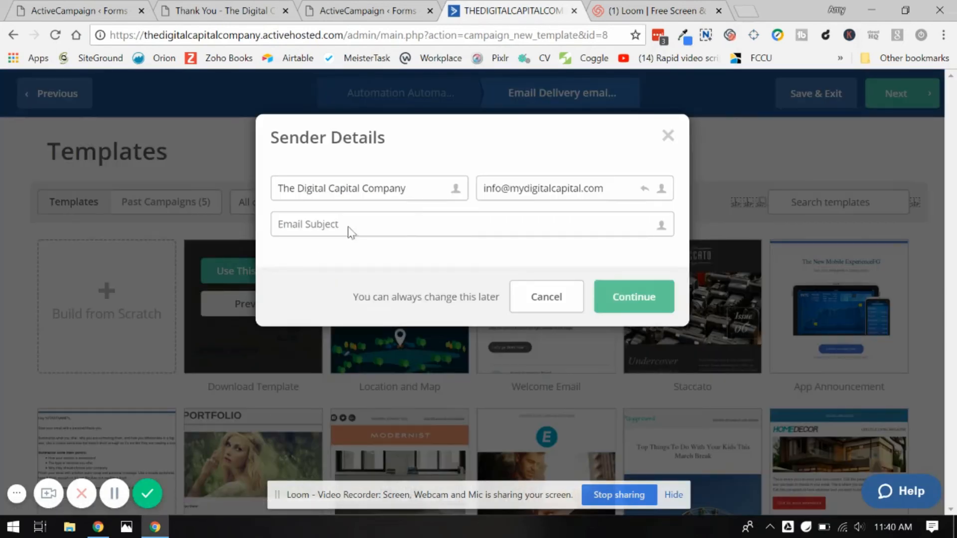
{"action": "left_click", "coordinate": [471, 223]}
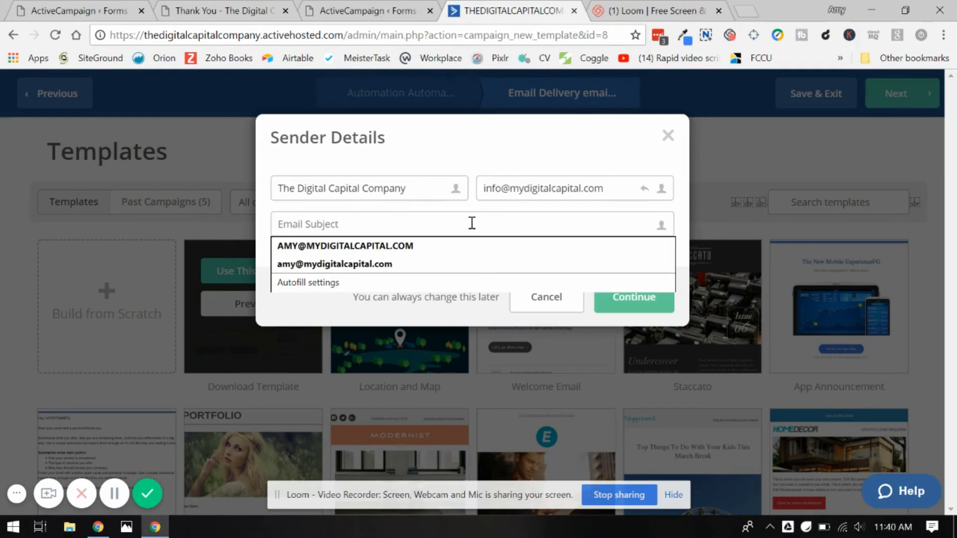
{"action": "type", "text": "Here"}
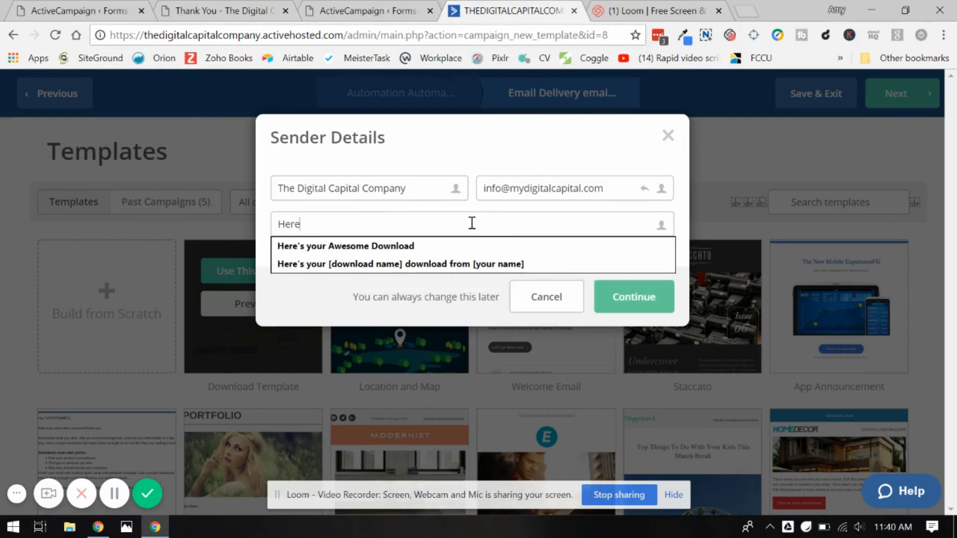
{"action": "left_click", "coordinate": [416, 247]}
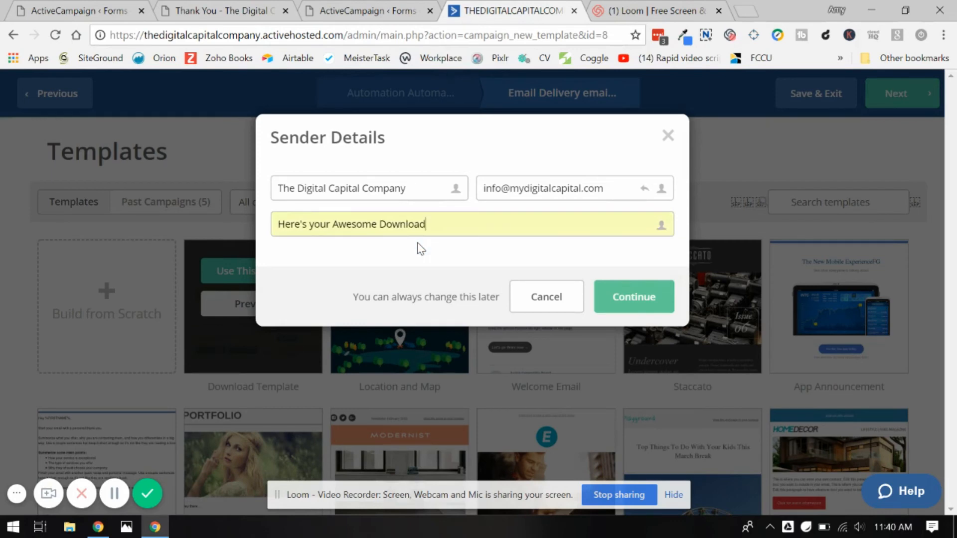
{"action": "left_click", "coordinate": [644, 299]}
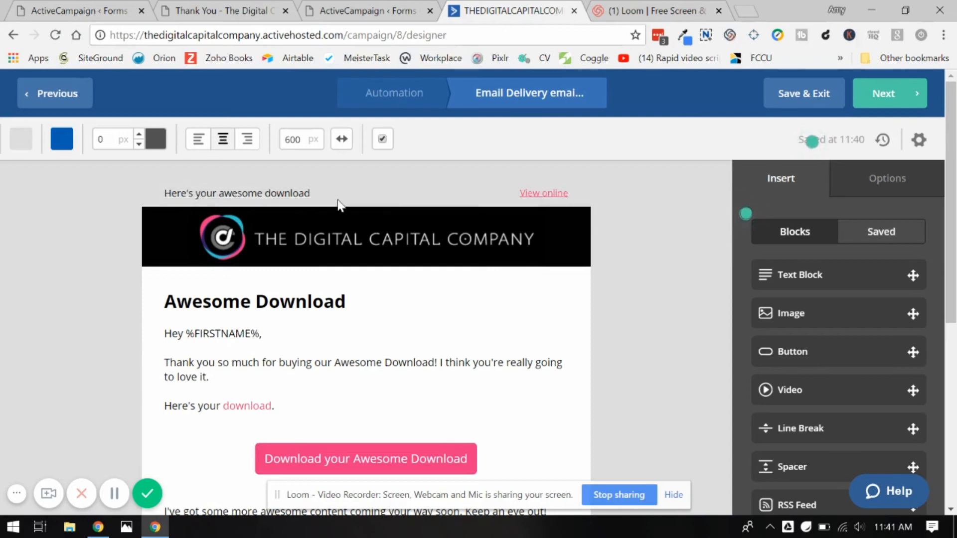
Review the delivery email's content and campaign summary, then finish it to return to the automation.
{"action": "scroll", "coordinate": [387, 294], "scroll_direction": "down", "scroll_amount": 2}
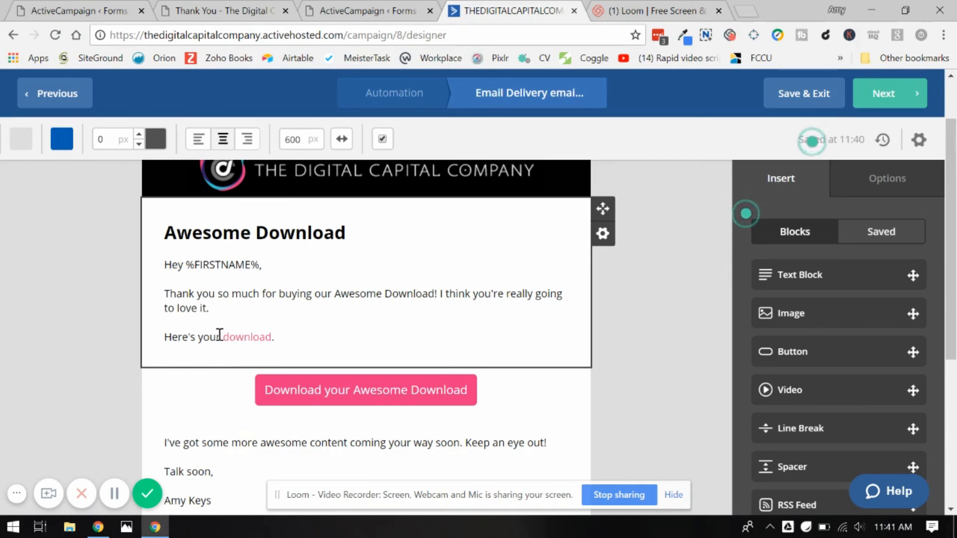
{"action": "scroll", "coordinate": [379, 363], "scroll_direction": "down", "scroll_amount": 2}
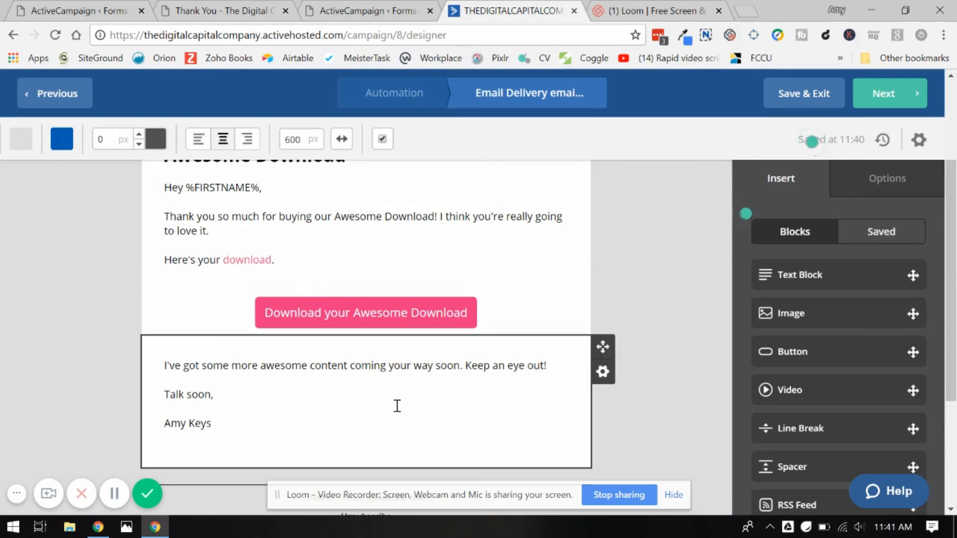
{"action": "scroll", "coordinate": [397, 407], "scroll_direction": "up", "scroll_amount": 3}
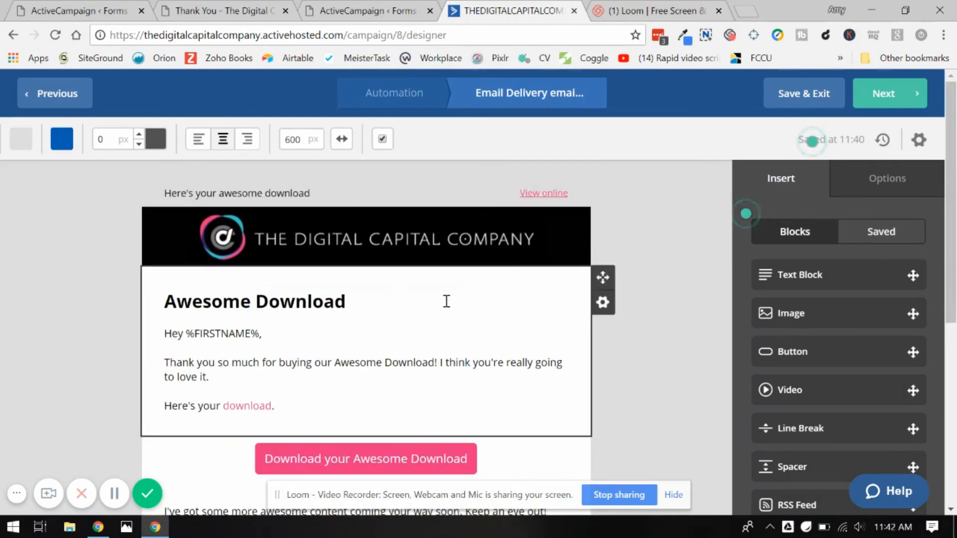
{"action": "left_click", "coordinate": [901, 105]}
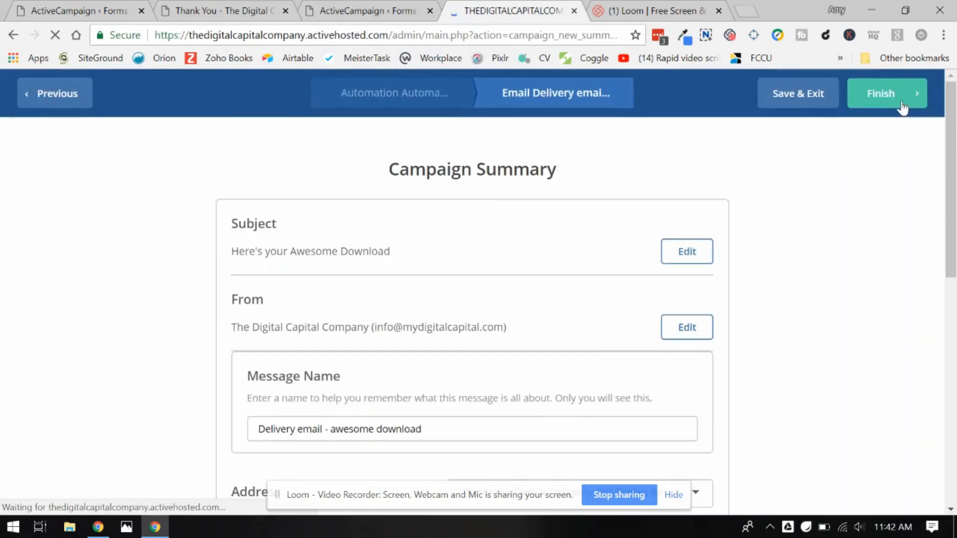
{"action": "scroll", "coordinate": [819, 284], "scroll_direction": "down", "scroll_amount": 1}
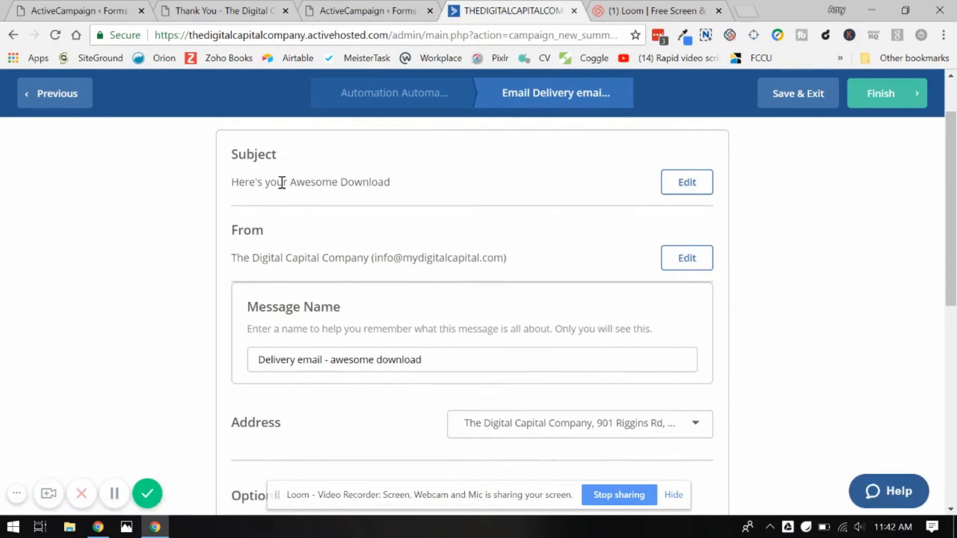
{"action": "scroll", "coordinate": [396, 232], "scroll_direction": "down", "scroll_amount": 5}
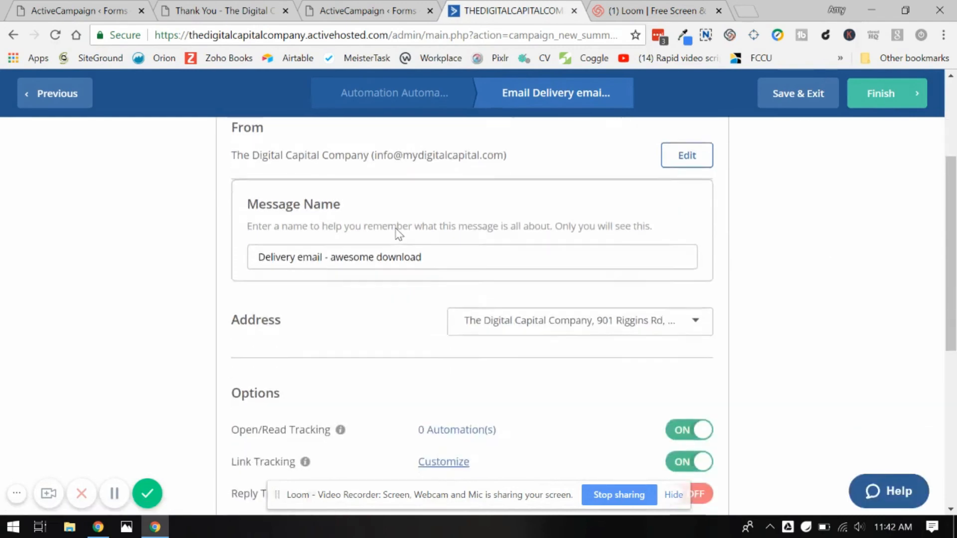
{"action": "scroll", "coordinate": [397, 229], "scroll_direction": "down", "scroll_amount": 2}
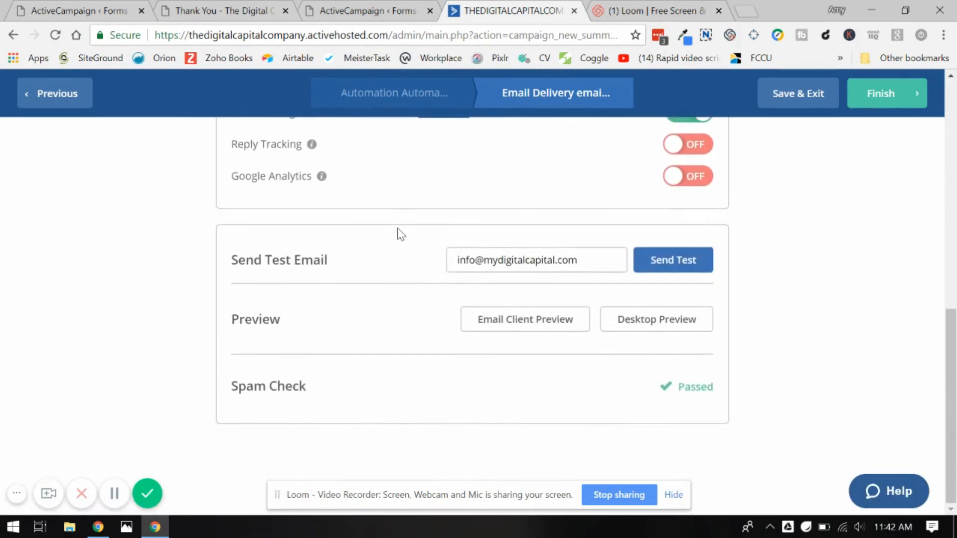
{"action": "left_click", "coordinate": [886, 101]}
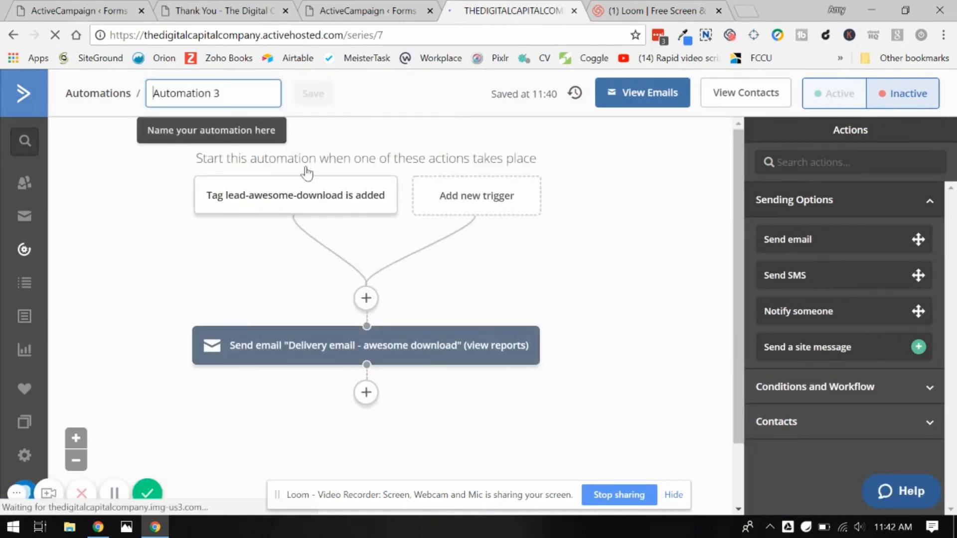
Rename the automation "Send Awesome Download" and save the name.
{"action": "left_click_drag", "start_coordinate": [151, 97], "coordinate": [247, 103]}
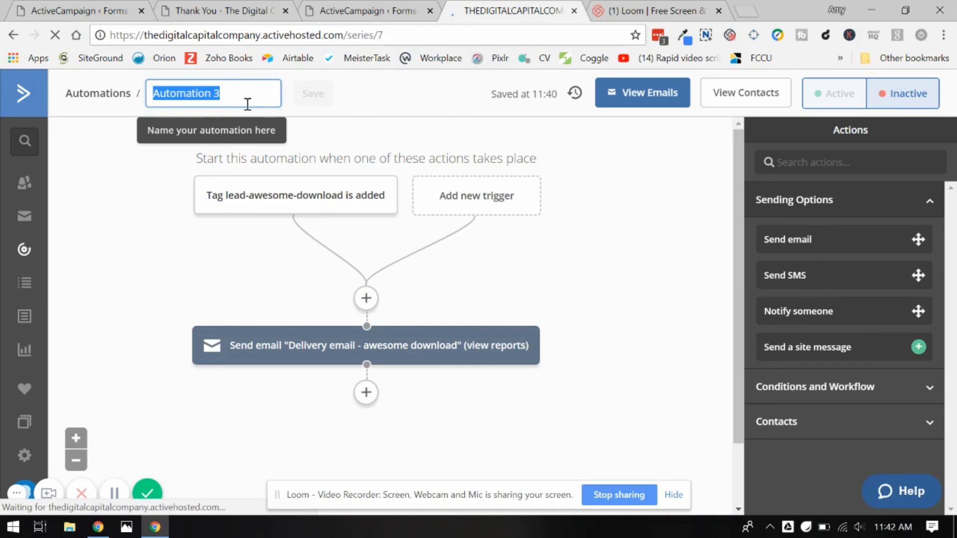
{"action": "type", "text": "Stri"}
{"action": "key", "text": "BackSpace"}
{"action": "key", "text": "BackSpace"}
{"action": "key", "text": "BackSpace"}
{"action": "type", "text": "en"}
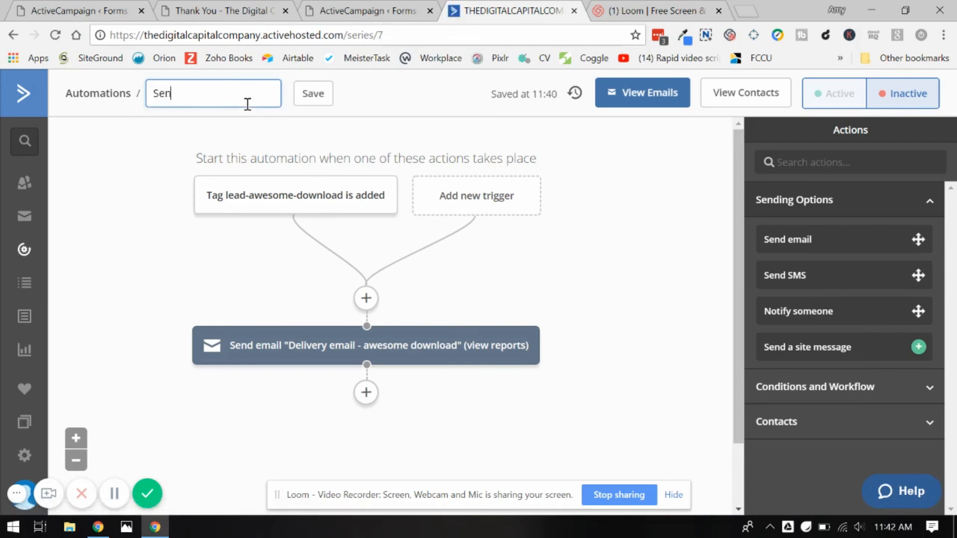
{"action": "type", "text": "d Awesome Download"}
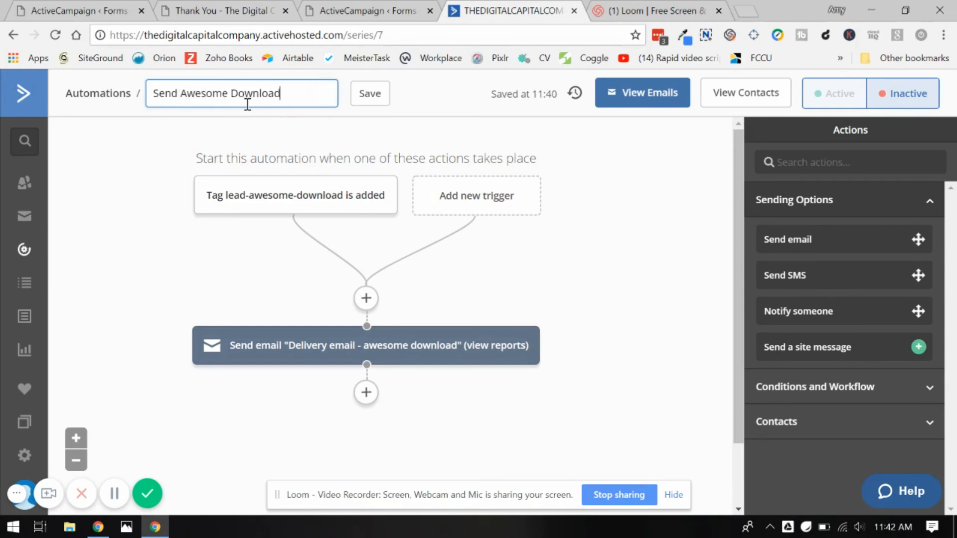
{"action": "left_click", "coordinate": [373, 98]}
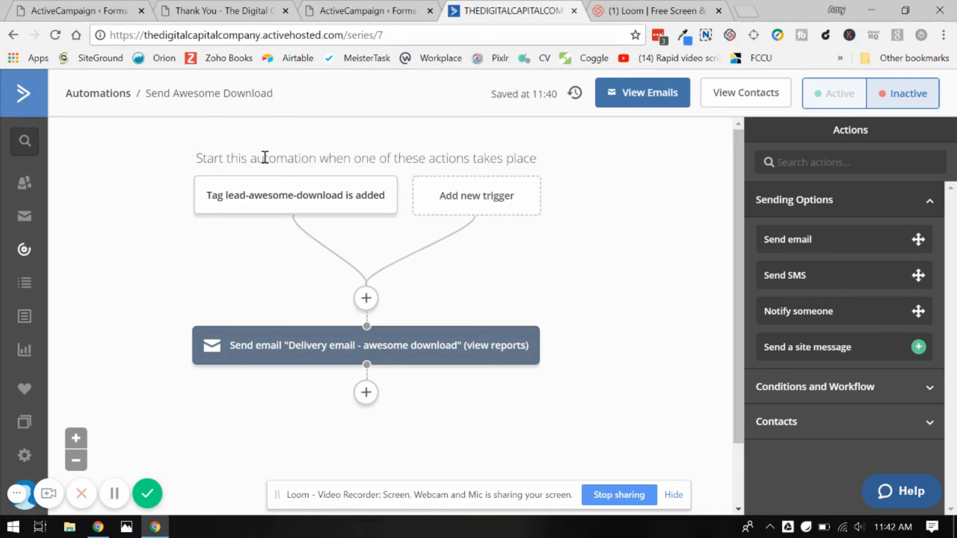
Check the automation's trigger and email action, then switch to Gmail and read through the received "Here's your Awesome Download" email.
{"action": "mouse_move", "coordinate": [211, 207]}
{"action": "mouse_move", "coordinate": [256, 348]}
{"action": "mouse_move", "coordinate": [269, 208]}
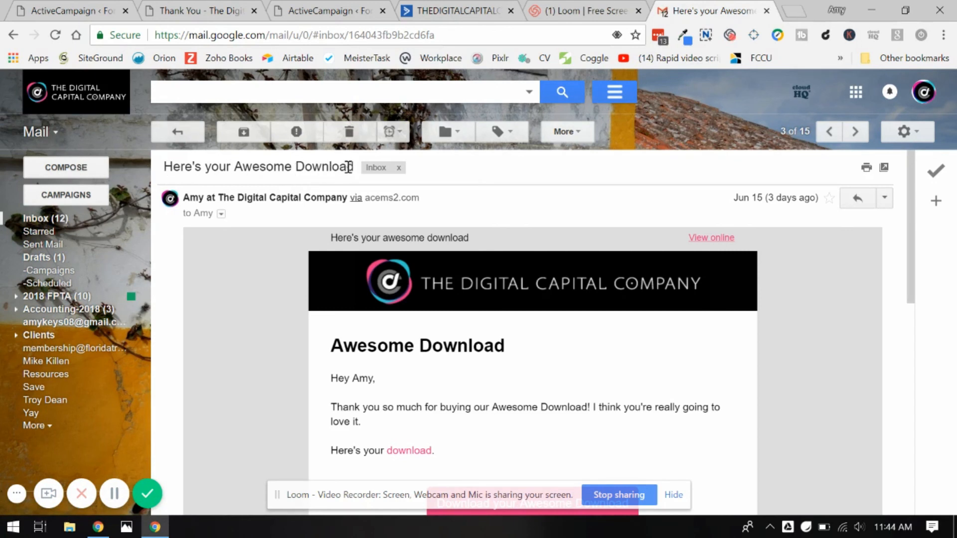
{"action": "scroll", "coordinate": [641, 386], "scroll_direction": "down", "scroll_amount": 3}
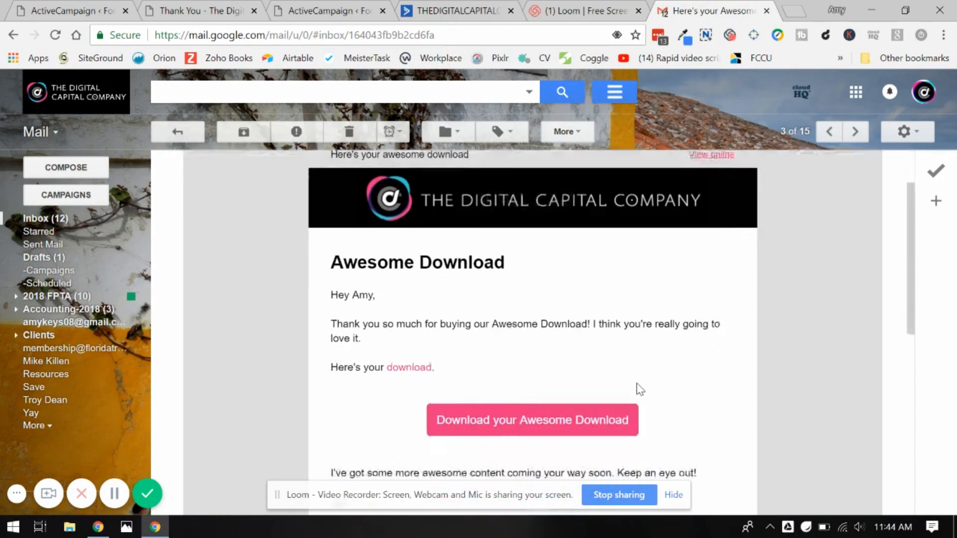
{"action": "scroll", "coordinate": [640, 387], "scroll_direction": "down", "scroll_amount": 3}
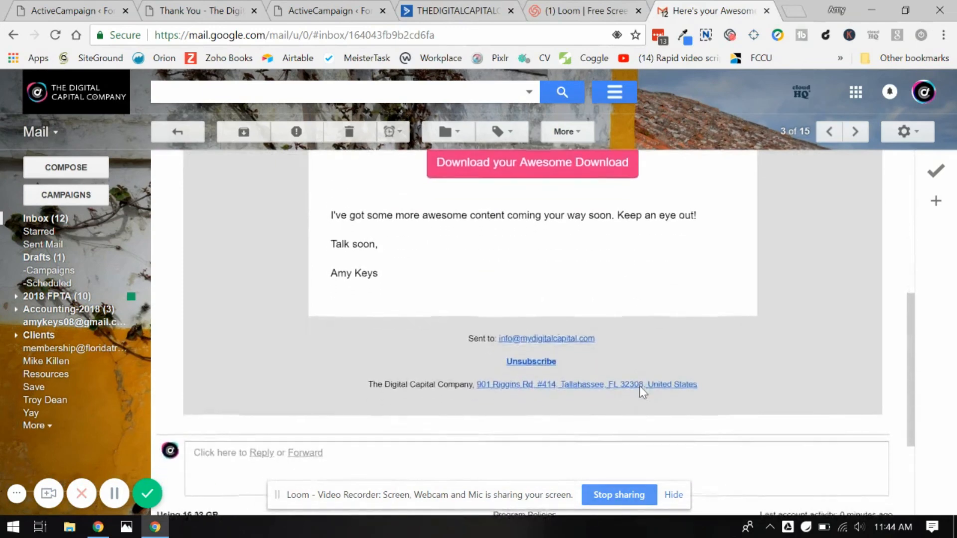
{"action": "scroll", "coordinate": [641, 393], "scroll_direction": "up", "scroll_amount": 4}
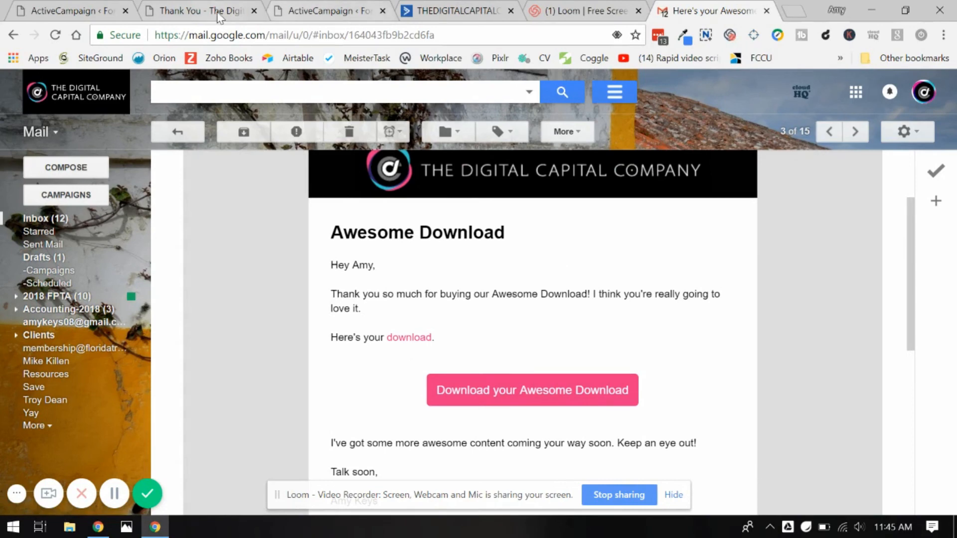
Review the form's ActiveCampaign feed settings in WordPress, the purchase thank-you page and the received email, ending back at the feed settings.
{"action": "left_click", "coordinate": [75, 11]}
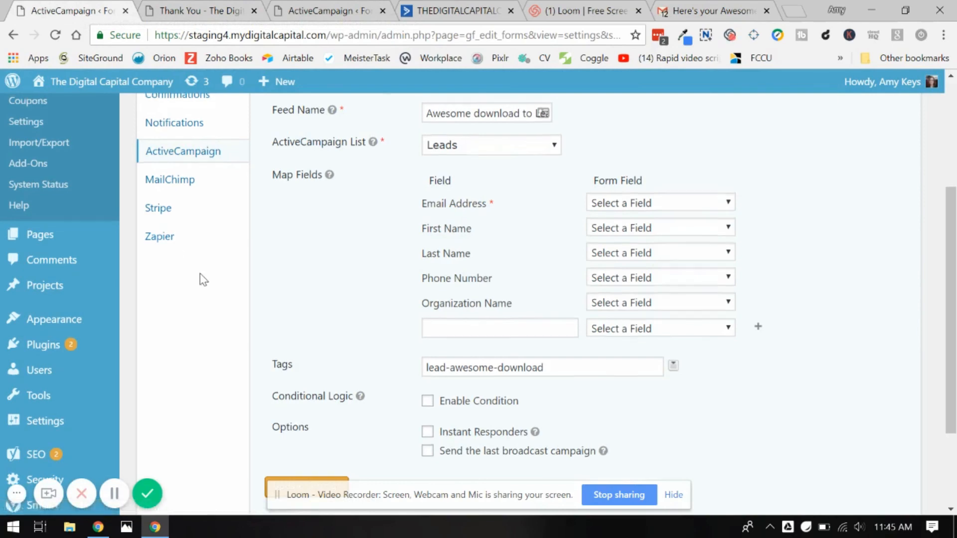
{"action": "scroll", "coordinate": [199, 273], "scroll_direction": "up", "scroll_amount": 4}
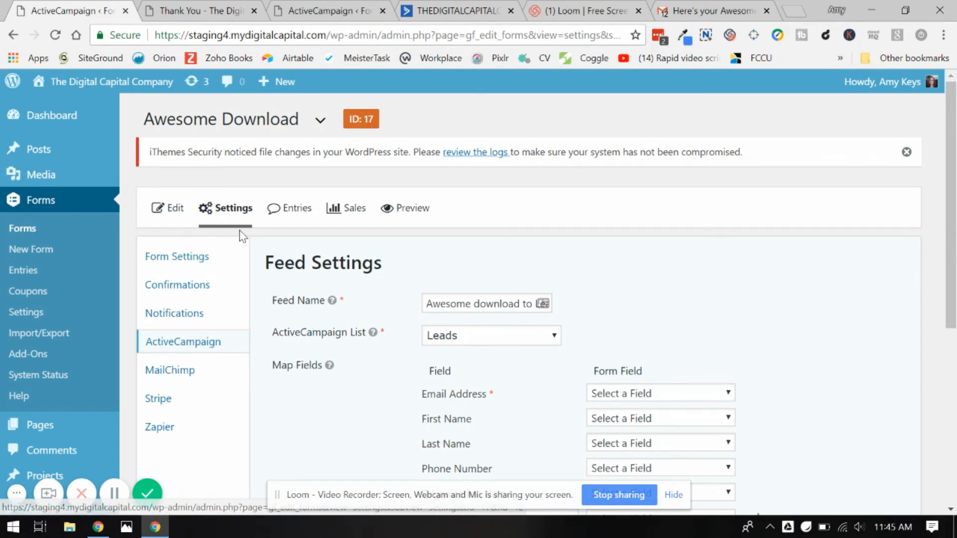
{"action": "mouse_move", "coordinate": [250, 228]}
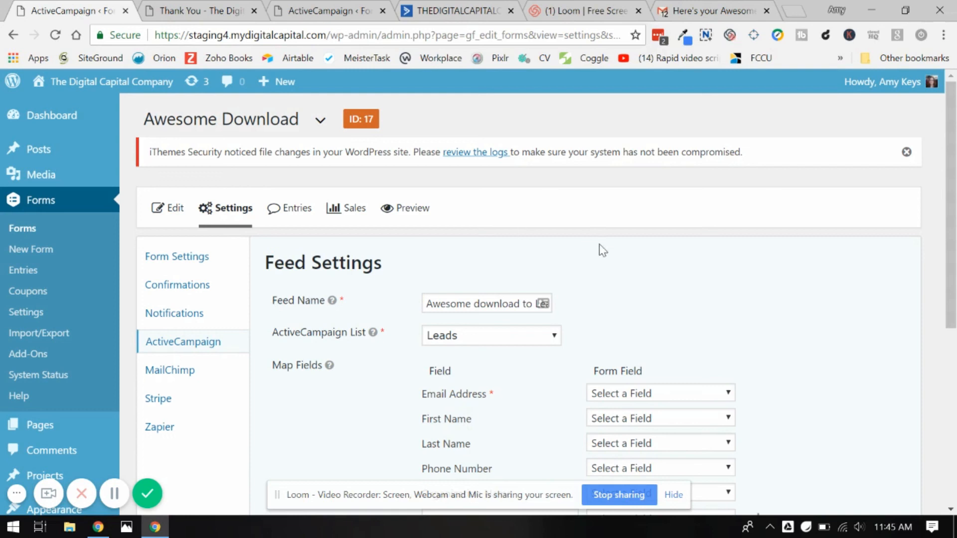
{"action": "left_click", "coordinate": [204, 10]}
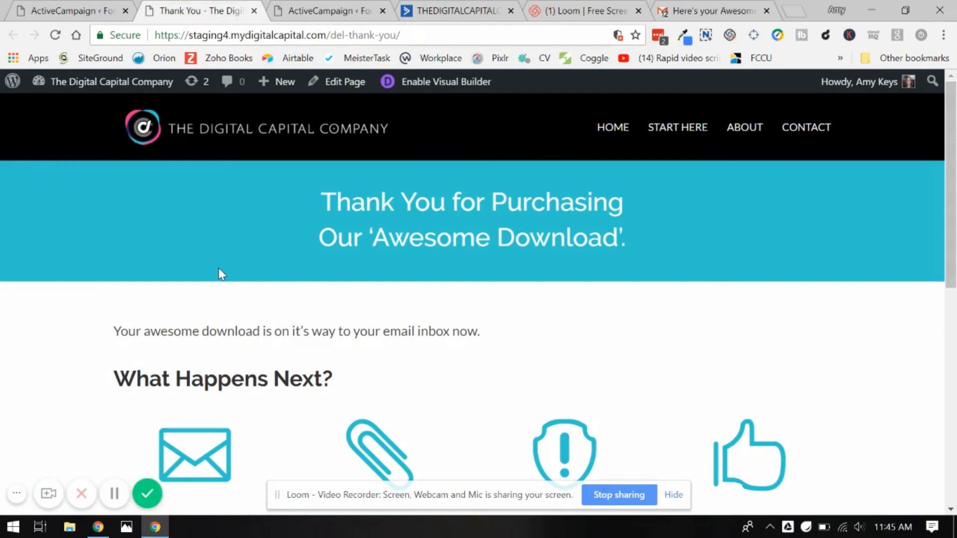
{"action": "mouse_move", "coordinate": [952, 159]}
{"action": "left_mouse_down"}
{"action": "mouse_move", "coordinate": [950, 303]}
{"action": "mouse_move", "coordinate": [951, 160]}
{"action": "left_mouse_up"}
{"action": "left_click", "coordinate": [697, 7]}
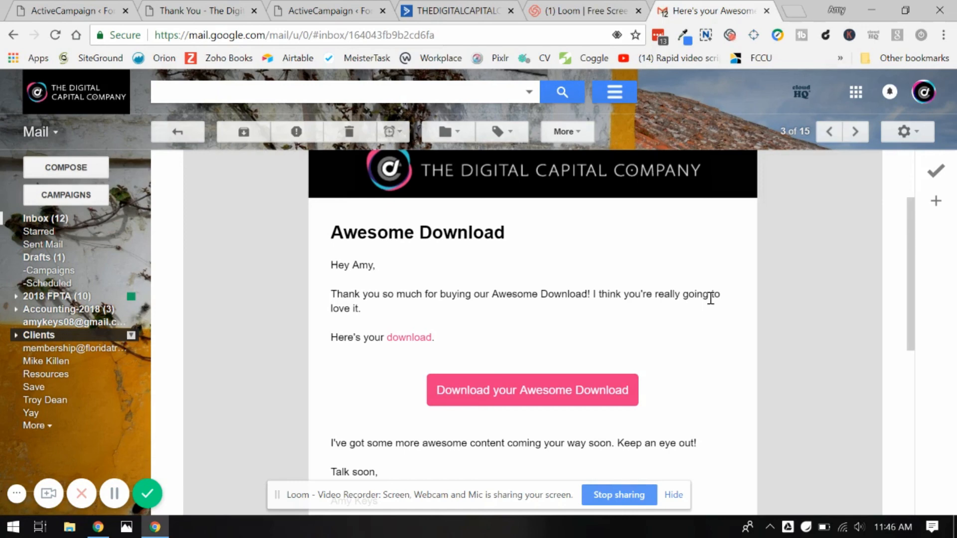
{"action": "left_click", "coordinate": [94, 11]}
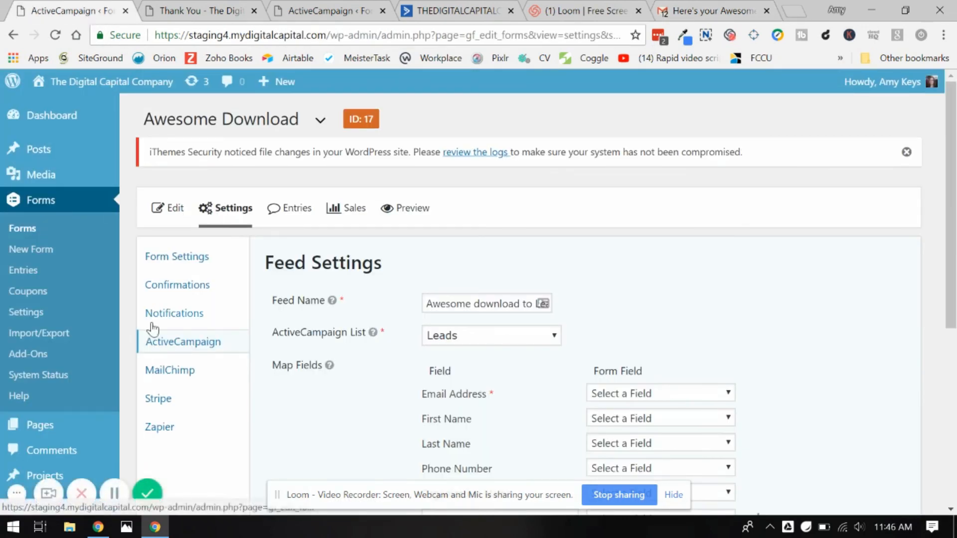